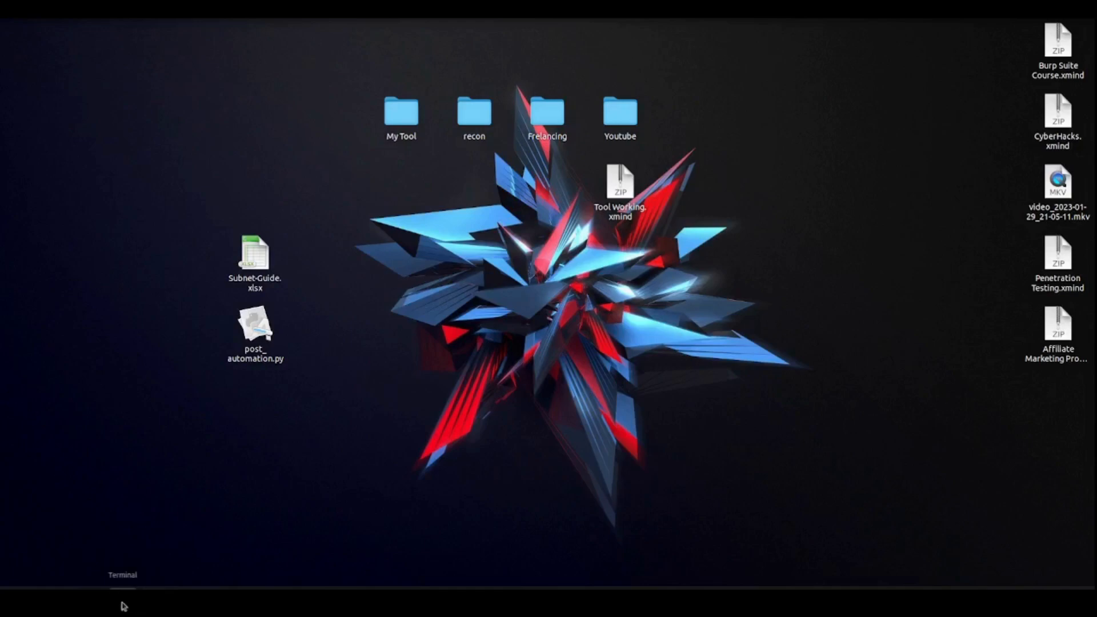
Launch Burp Suite from a terminal with the burpsuite command and start a temporary project with the default settings
left_click(129, 603)
type("b")
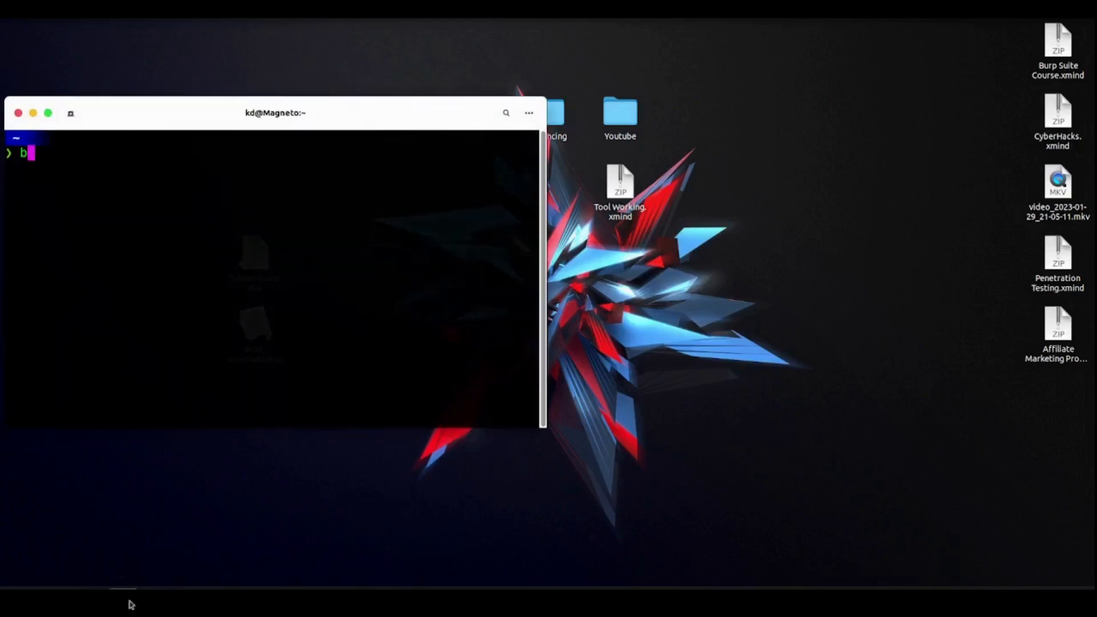
type("urpsuite")
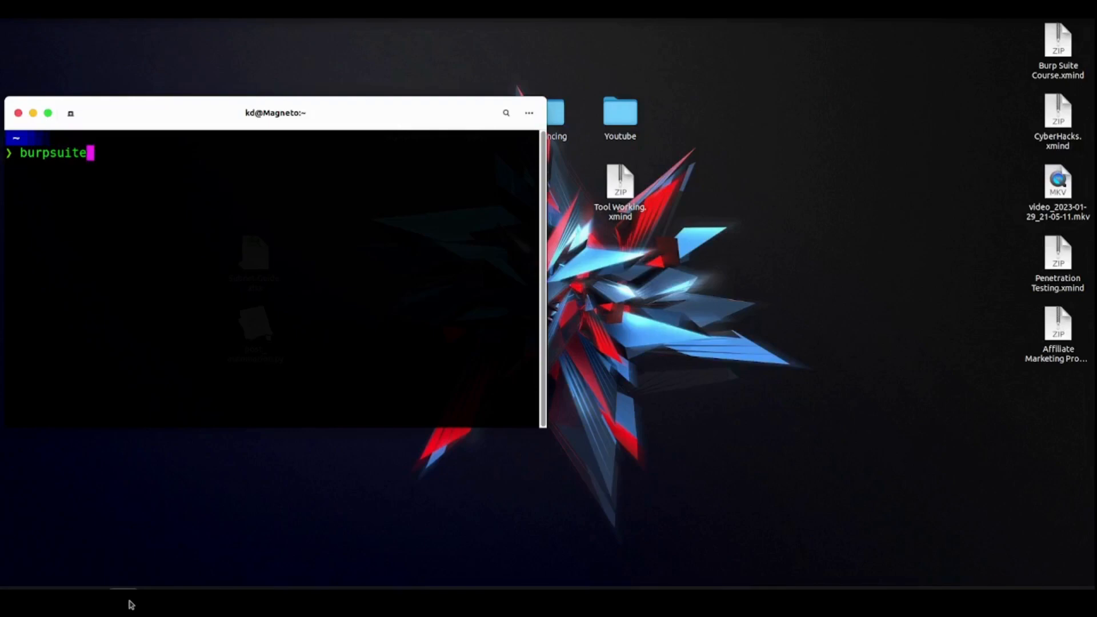
key("Return")
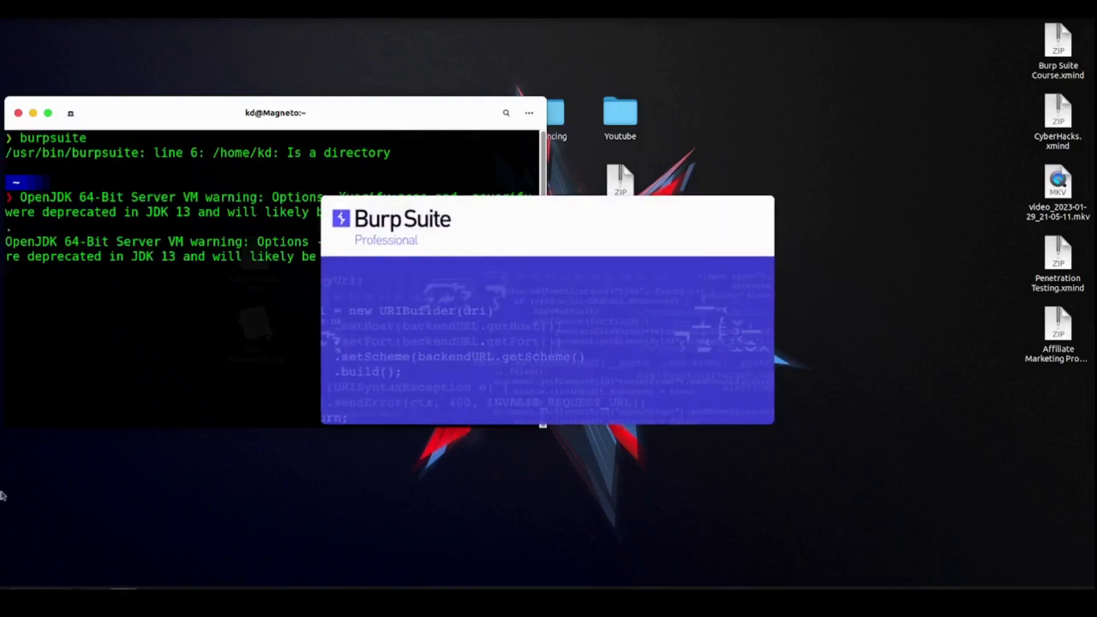
left_click(18, 113)
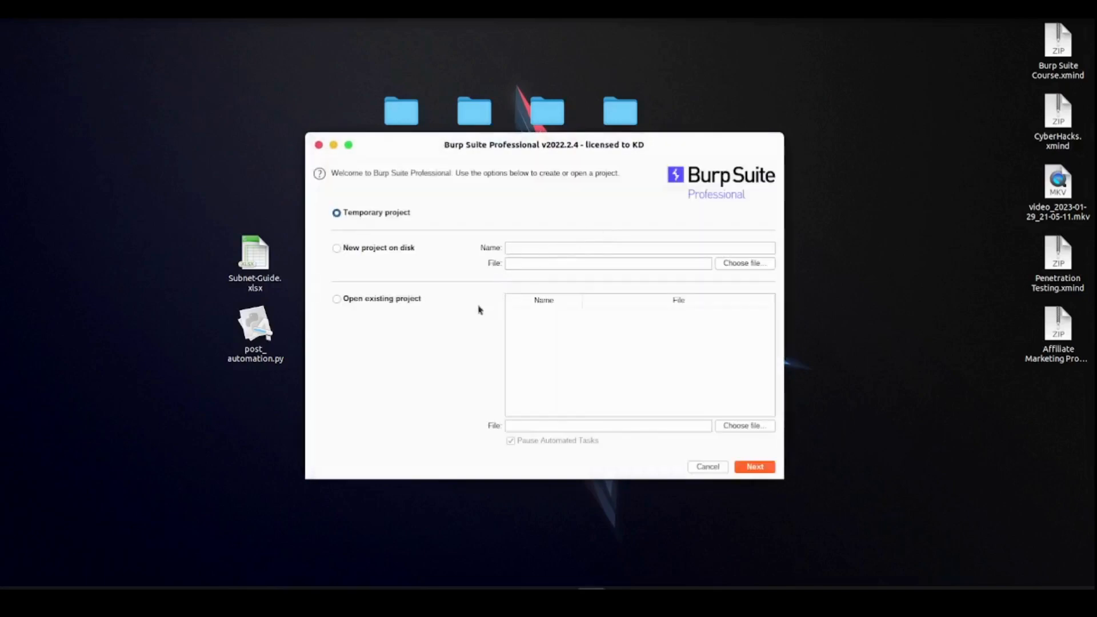
left_click(752, 467)
left_click(752, 468)
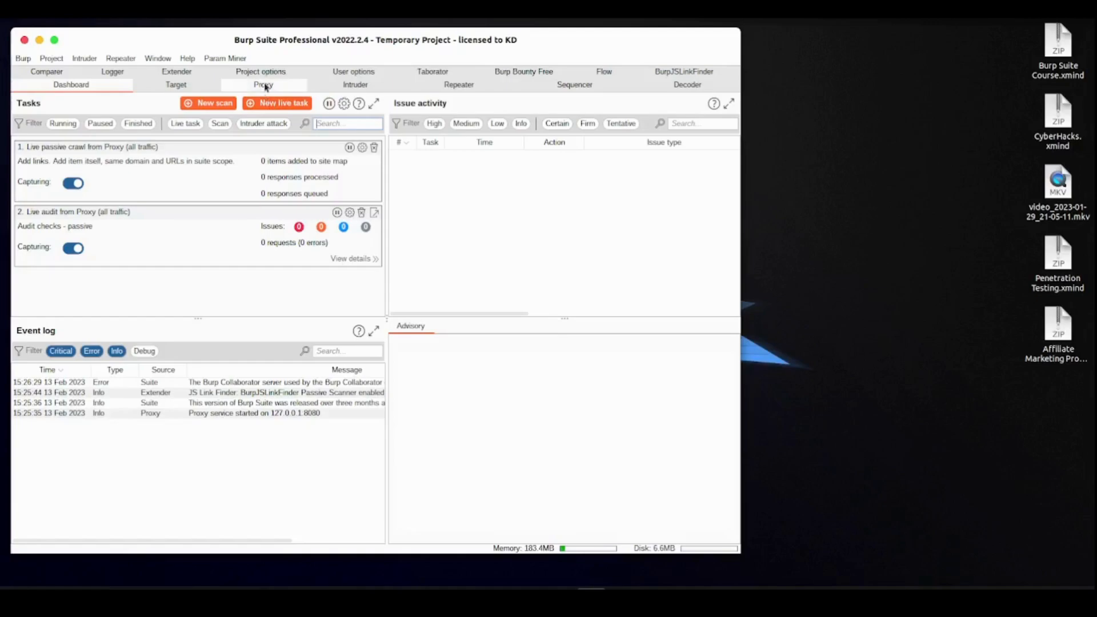
Add a loopback-only proxy listener on port 1234 in the proxy options and switch that listener off
left_click(264, 86)
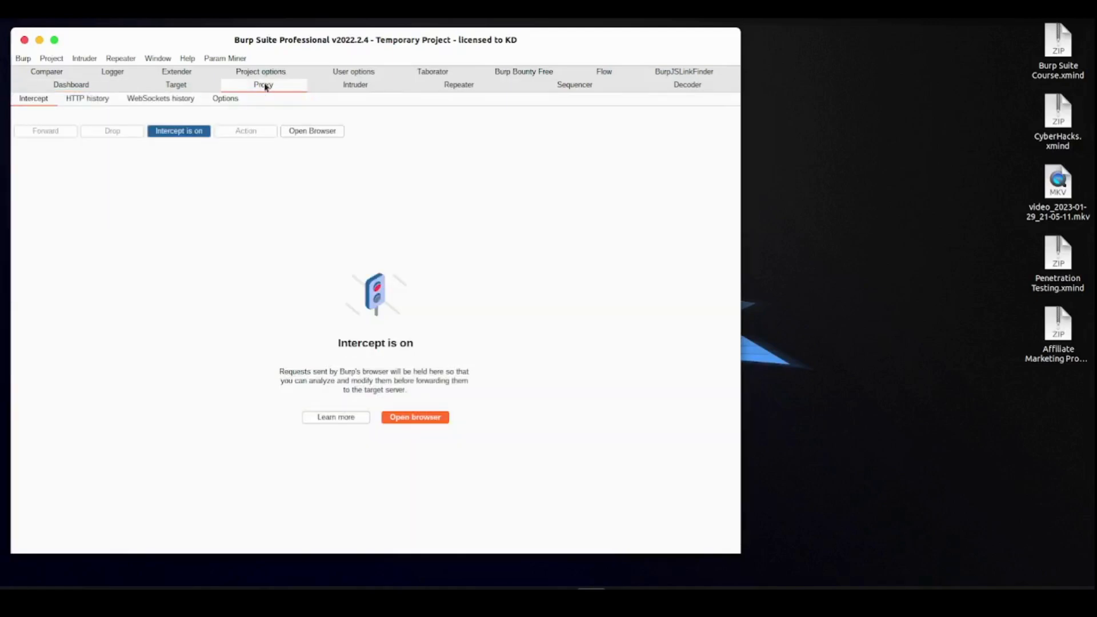
left_click(228, 106)
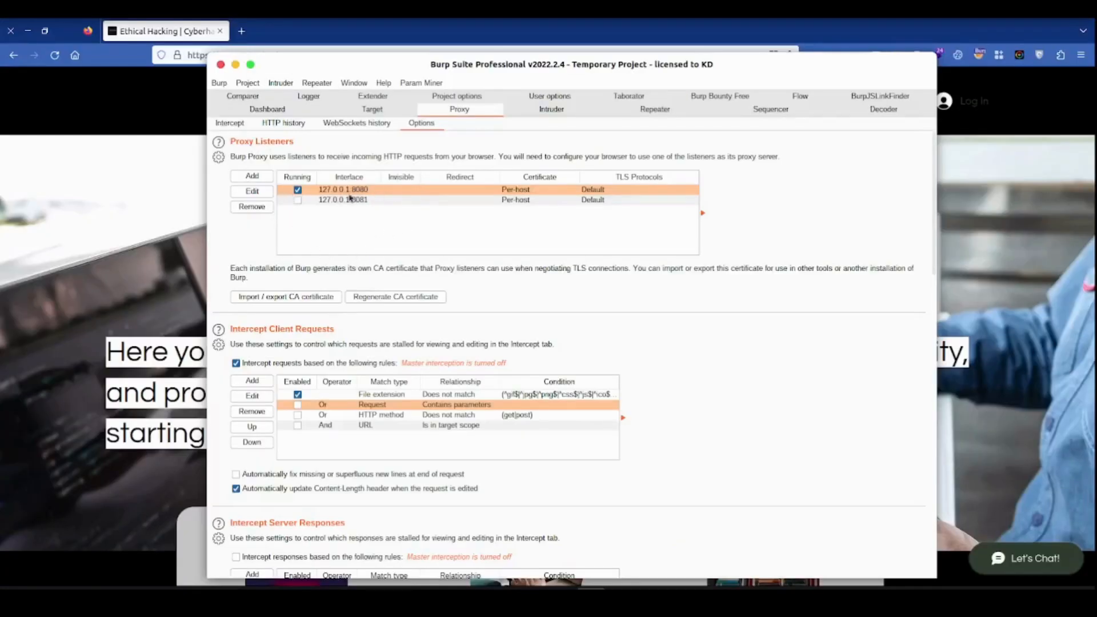
left_click(361, 201)
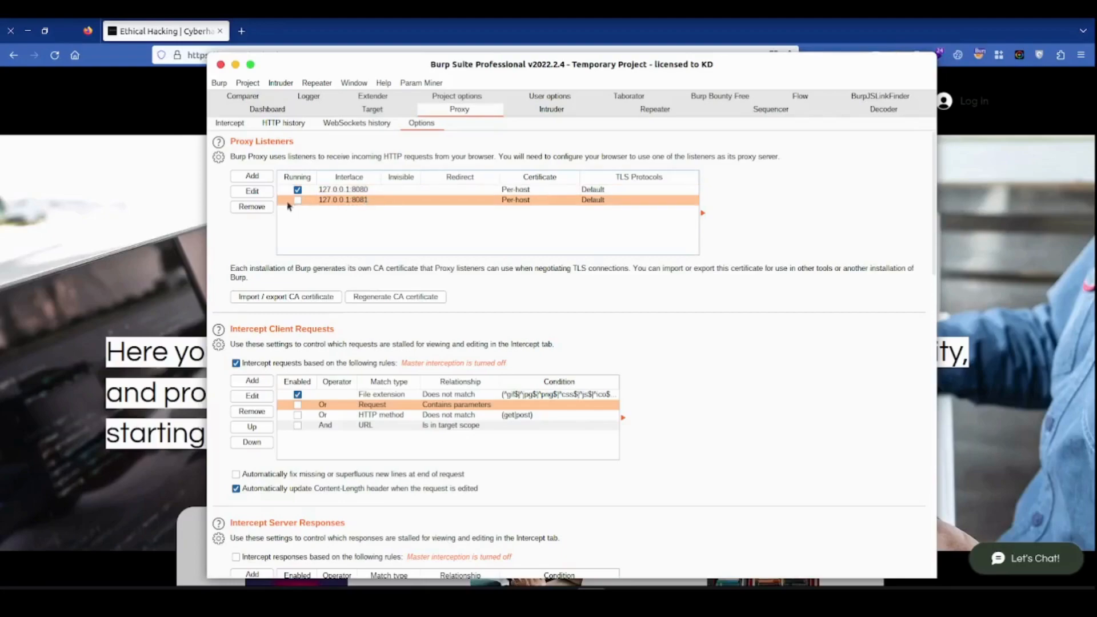
left_click(262, 176)
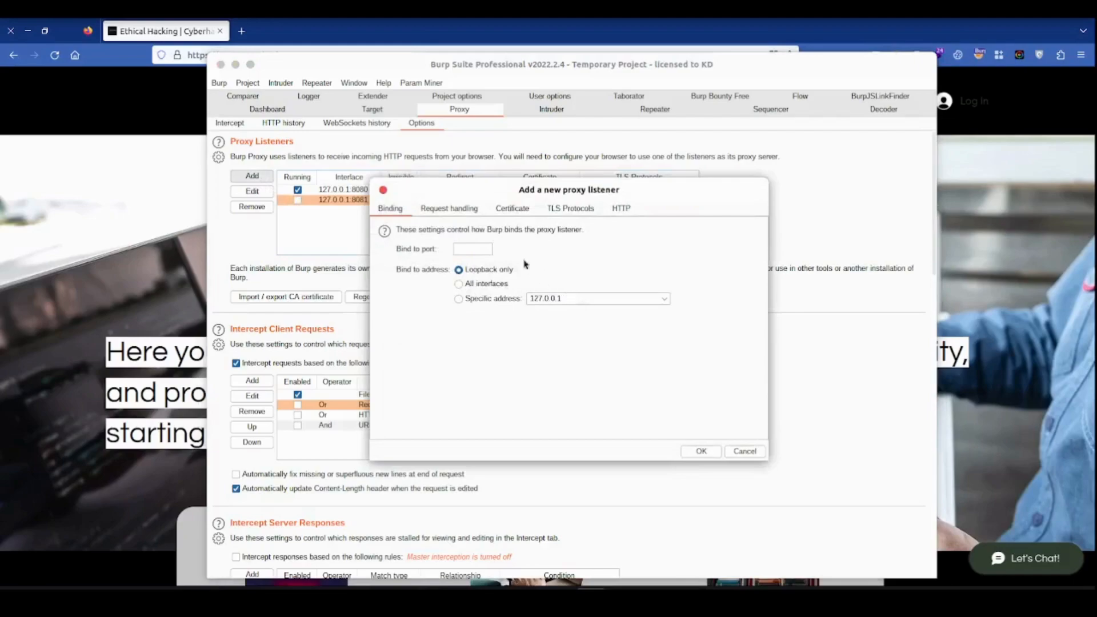
left_click(459, 249)
type("1234")
left_click(701, 451)
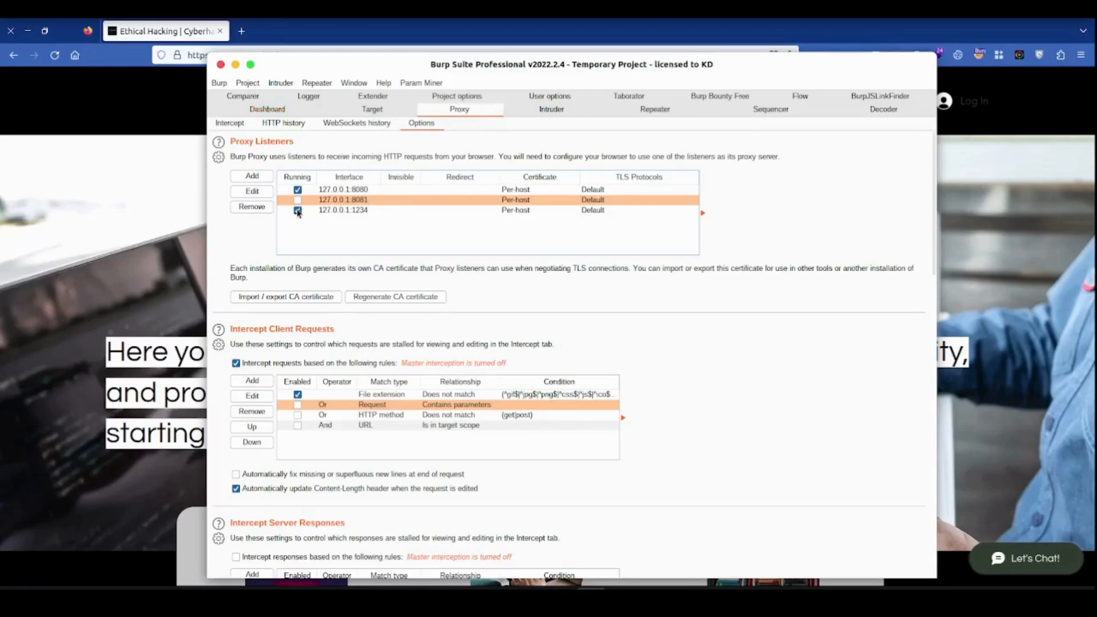
left_click(297, 210)
Switch to Firefox and open its network connection settings by searching the preferences for "net"
left_click(1085, 148)
left_click(1083, 52)
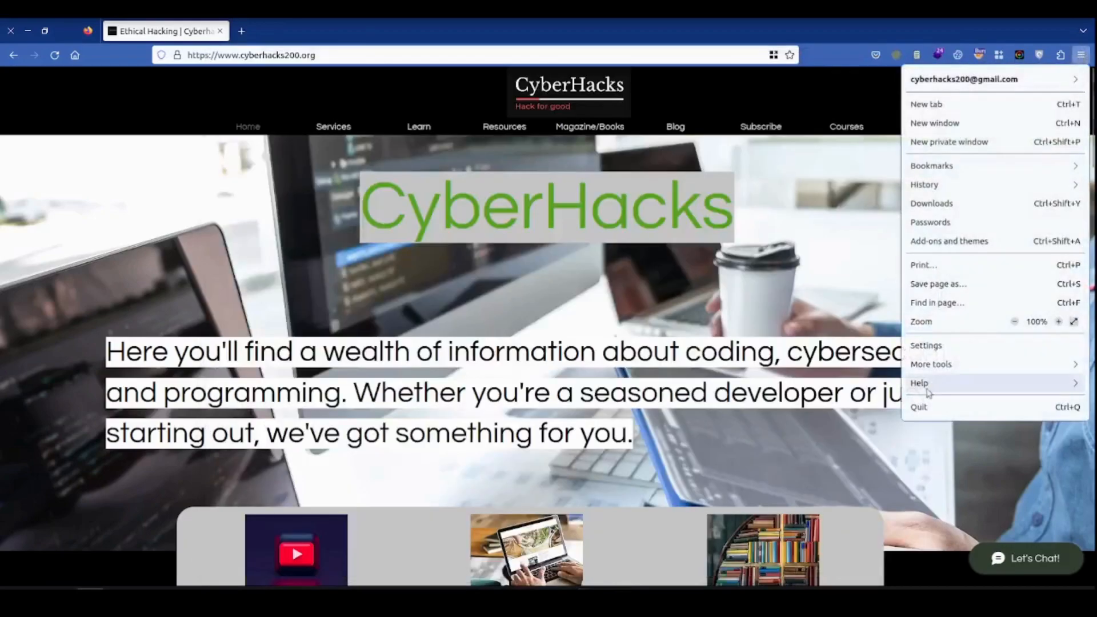
left_click(932, 345)
left_click(489, 91)
type("net")
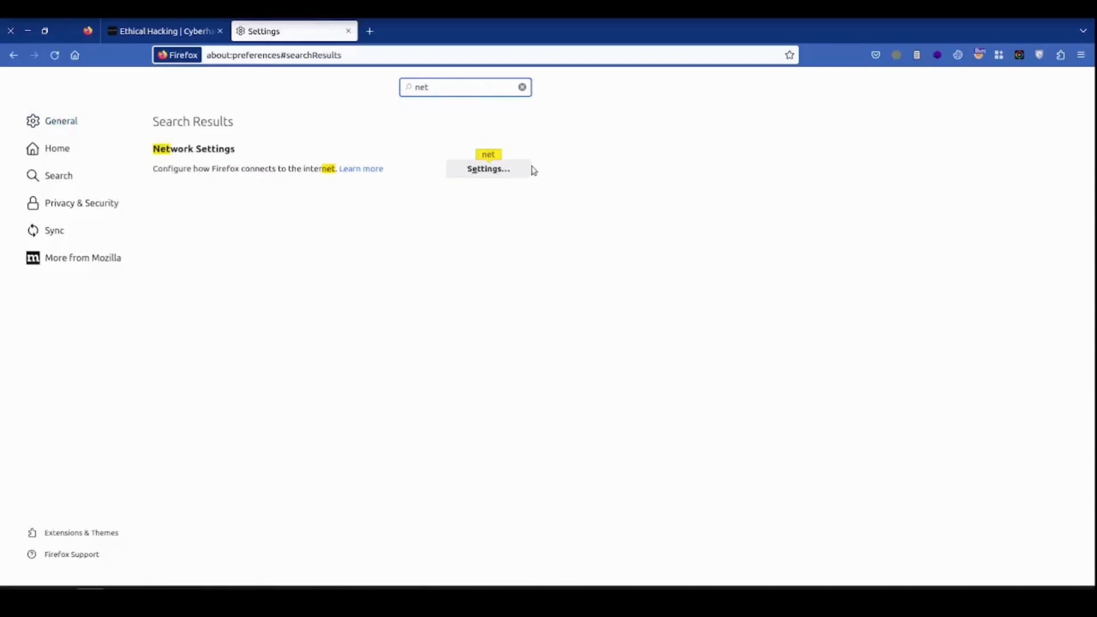
left_click(516, 173)
Select manual proxy configuration with the HTTP proxy port set to 1234, save it, and close the Settings page
left_click(396, 203)
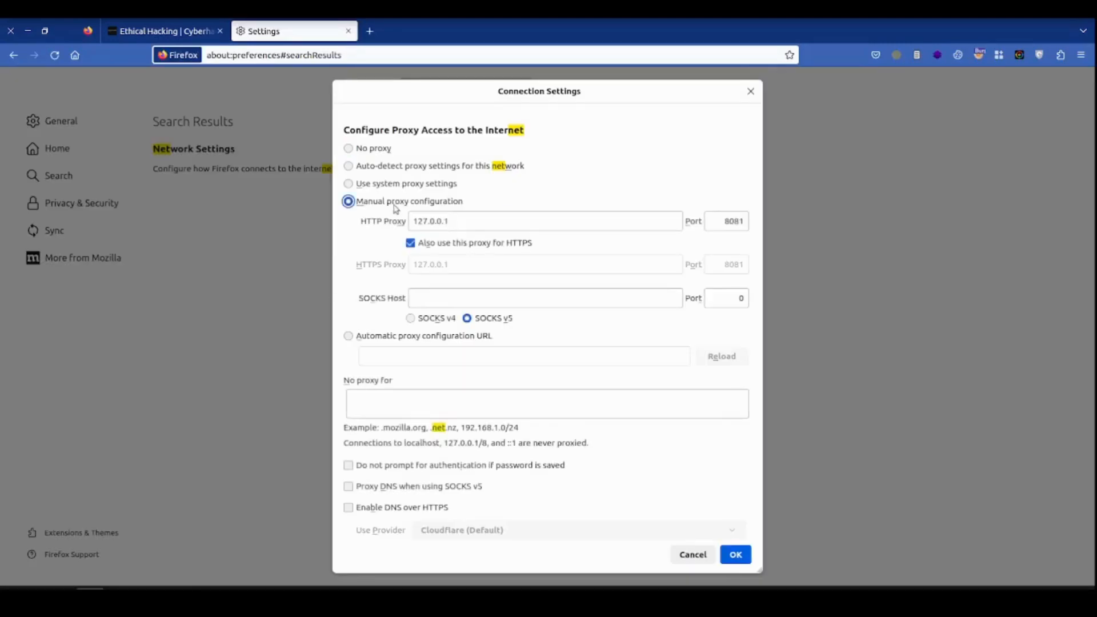
left_click(744, 223)
key("BackSpace")
key("BackSpace")
key("BackSpace")
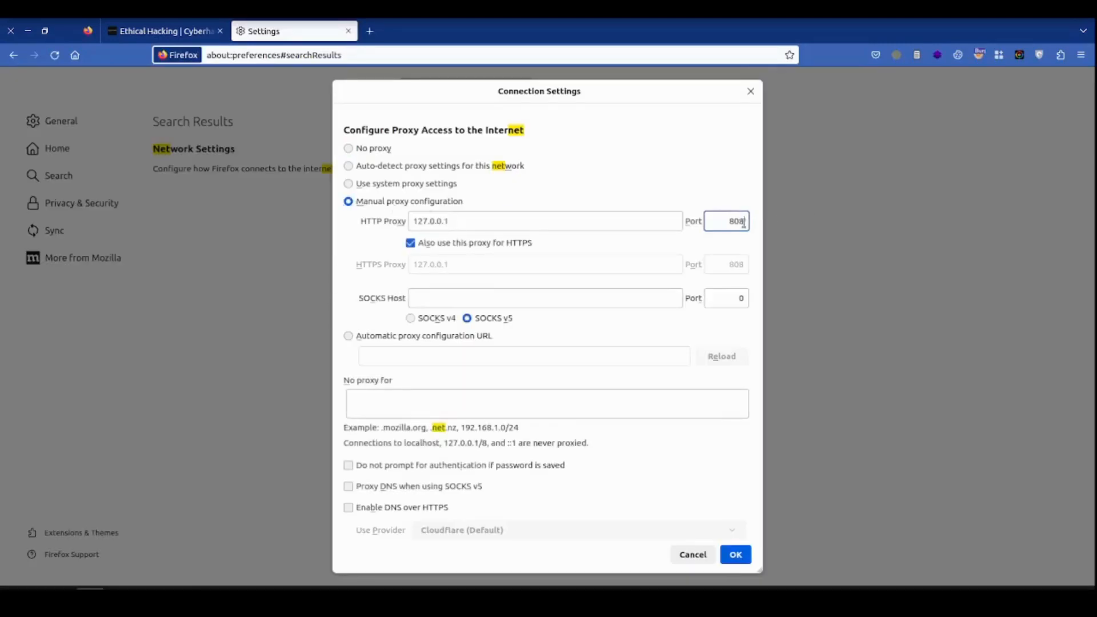
type("234")
left_click(736, 555)
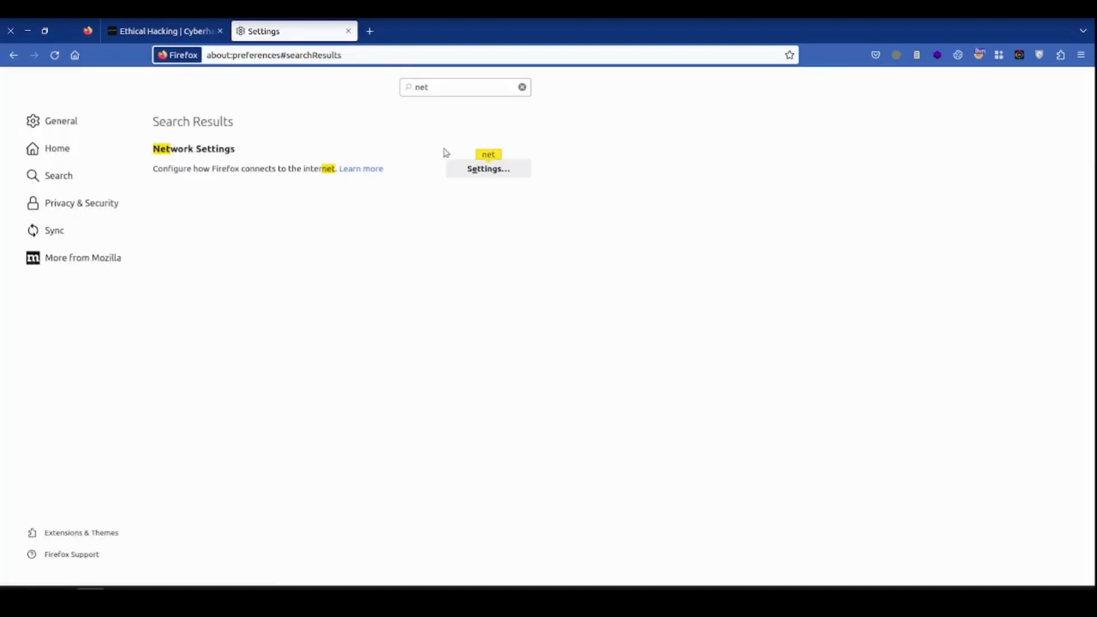
left_click(348, 31)
Return to Burp Suite, enable the 127.0.0.1:1234 proxy listener and disable the 127.0.0.1:8080 one
key("alt+Tab")
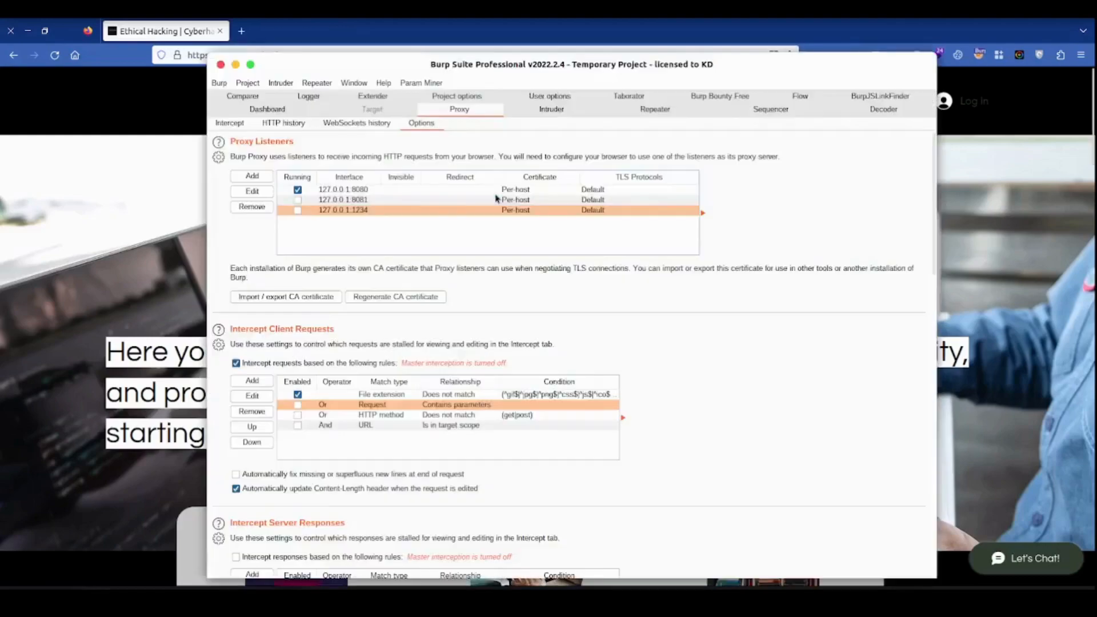
left_click(297, 210)
left_click(297, 190)
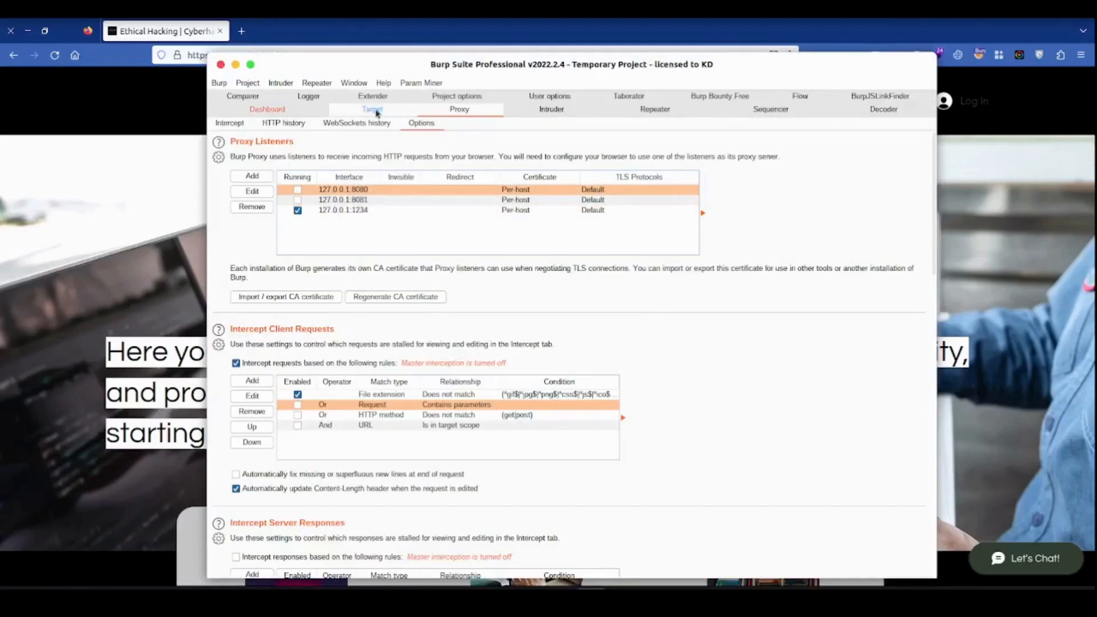
Reload the CyberHacks home page in Firefox through the proxy and return to Burp Suite
key("alt+Tab")
left_click(52, 57)
key("alt+Tab")
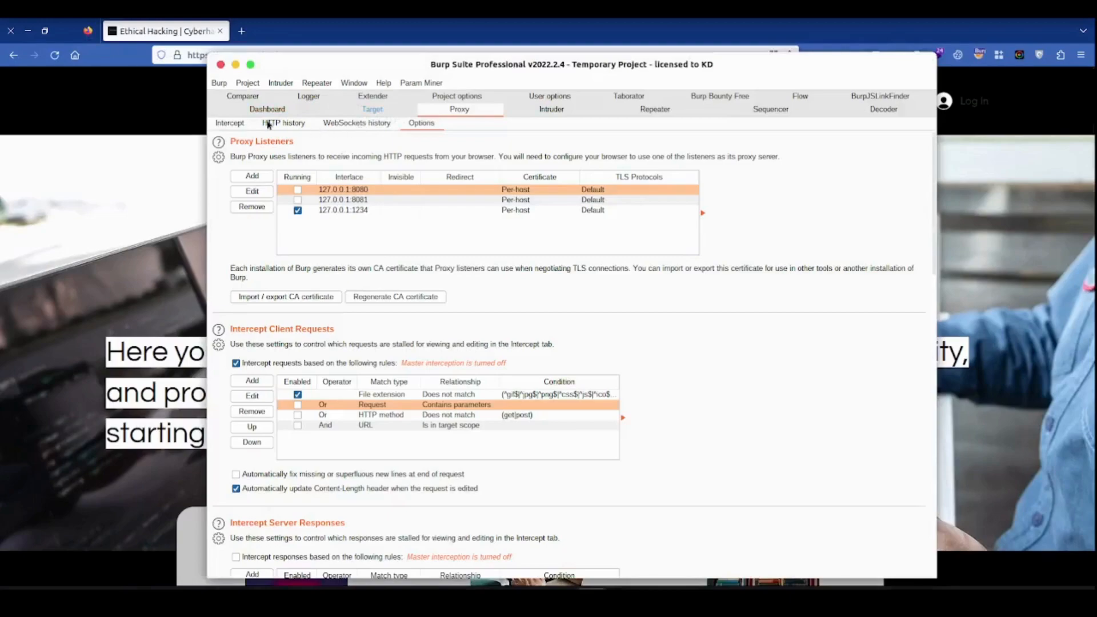
Turn on proxy interception and switch between Firefox and Burp Suite to view the captured request
left_click(237, 126)
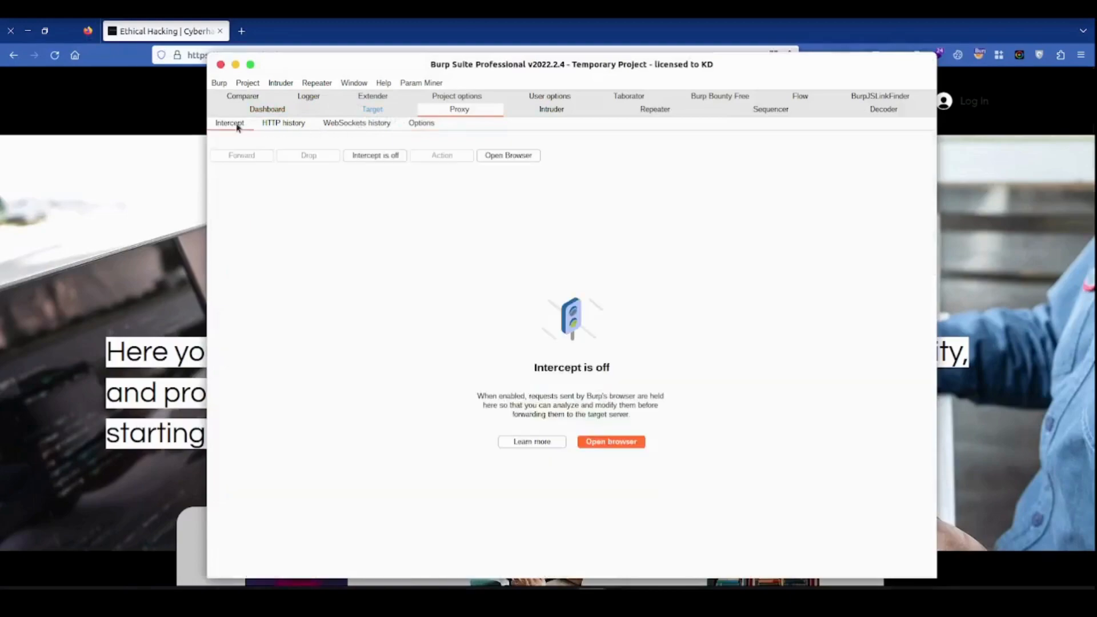
left_click(384, 158)
key("alt+Tab")
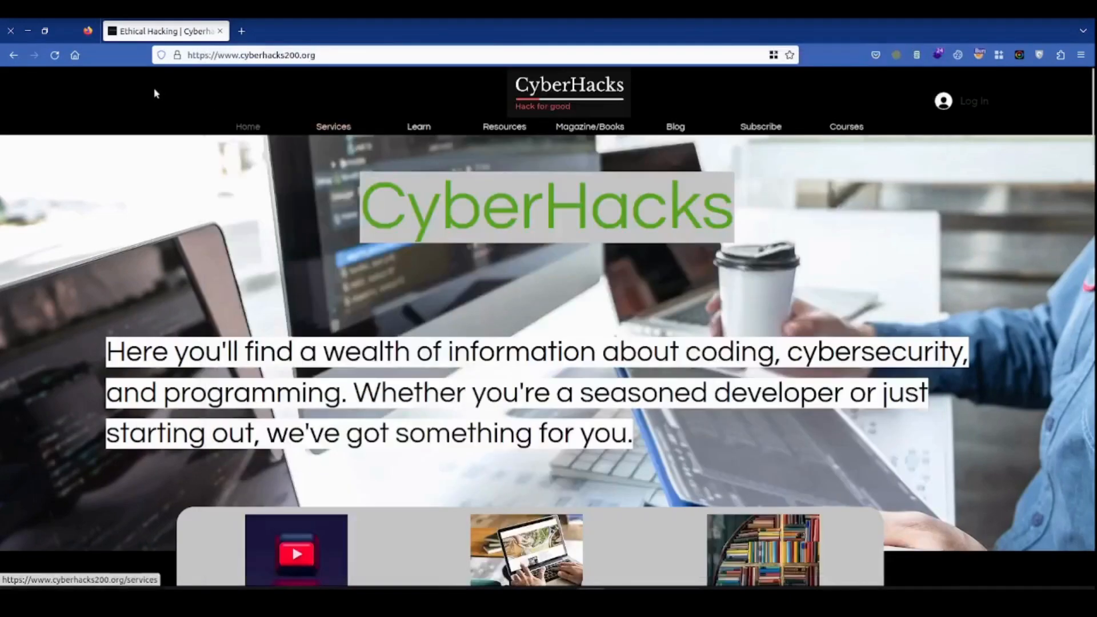
key("alt+Tab")
key("alt+Tab")
key("alt+Tab")
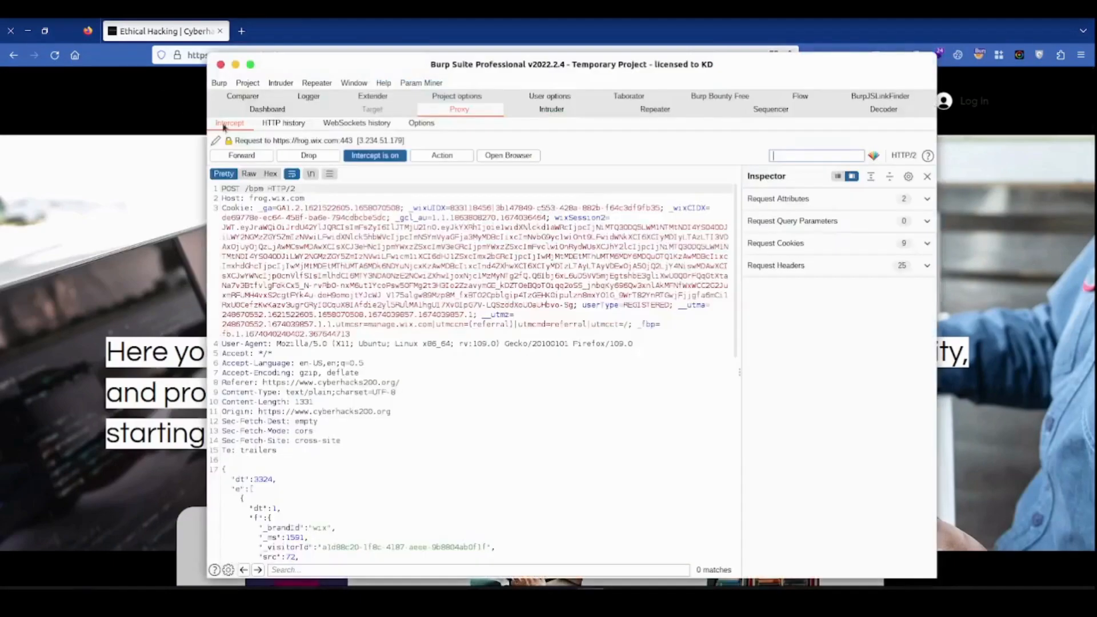
Forward the held requests one after another and turn interception off
left_click(258, 159)
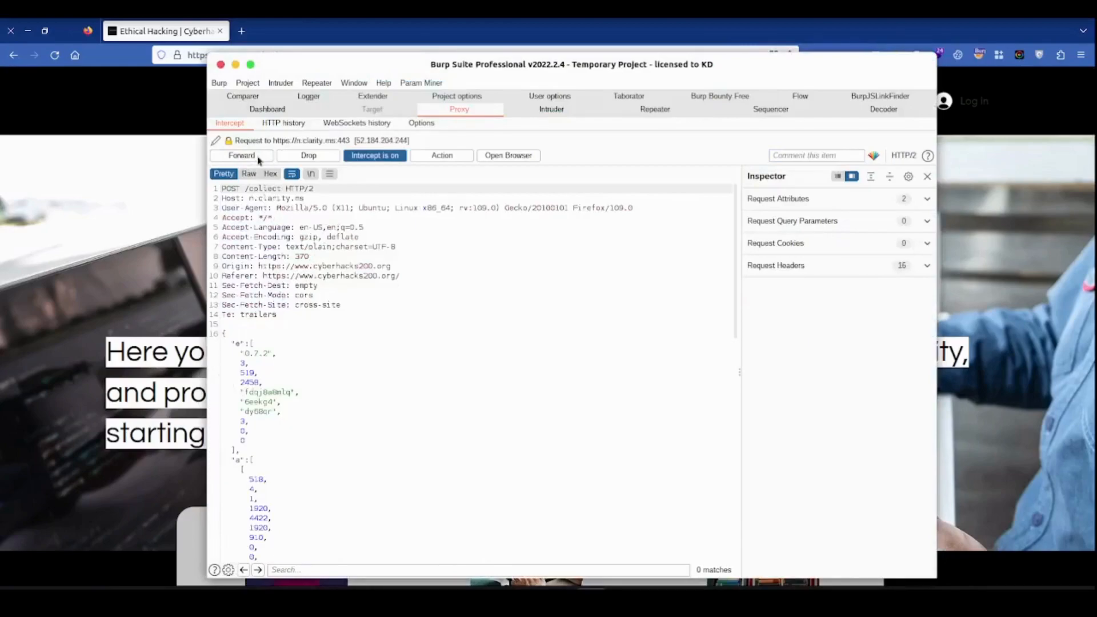
left_click(257, 158)
left_click(258, 158)
left_click(258, 158)
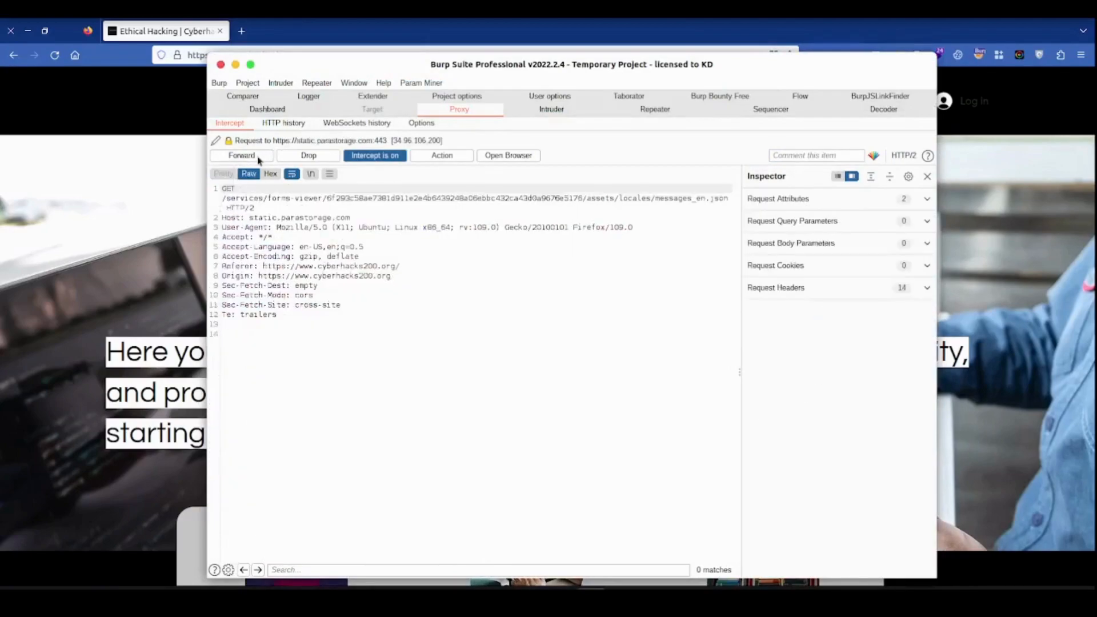
left_click(257, 158)
left_click(258, 158)
left_click(258, 159)
left_click(258, 159)
left_click(368, 158)
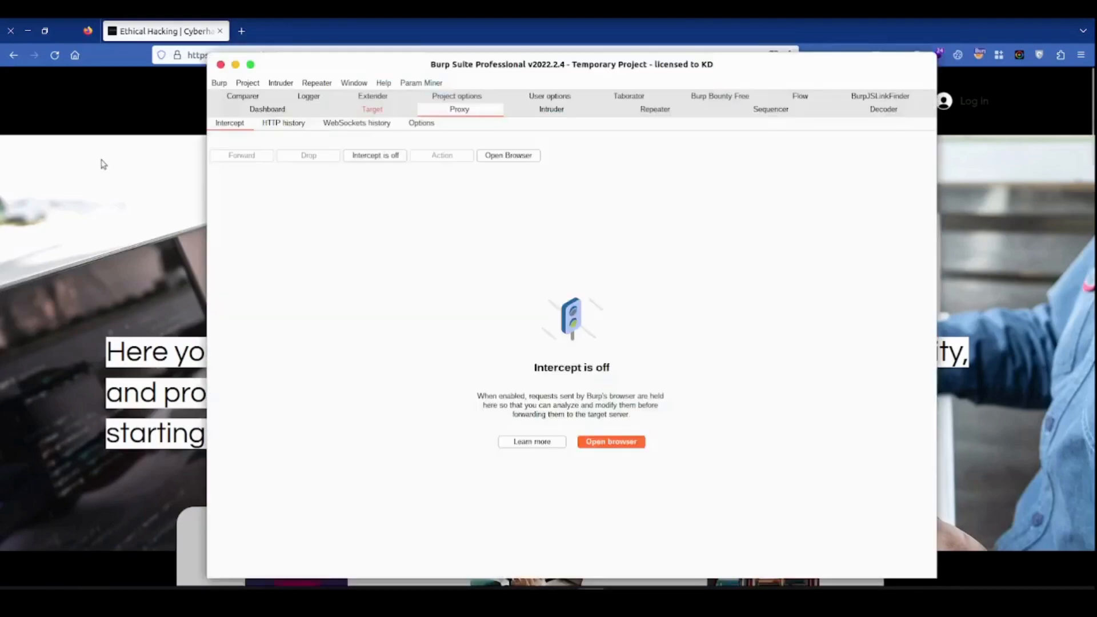
Show the proxy options in Burp Suite and dismiss the Subscribe popup on the CyberHacks page in Firefox
left_click(423, 127)
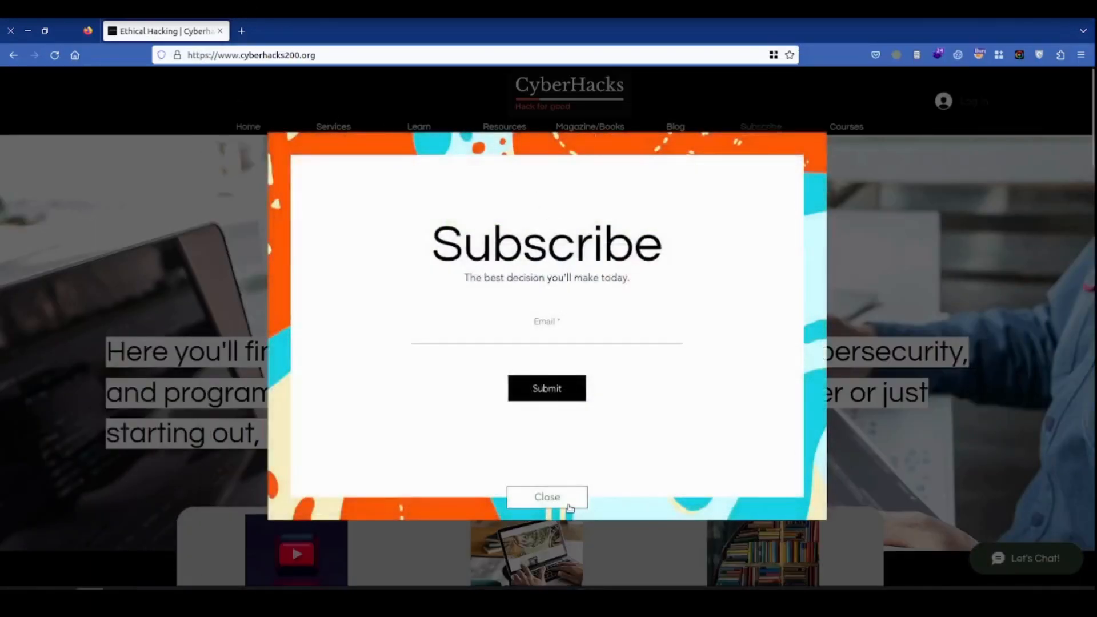
left_click(548, 496)
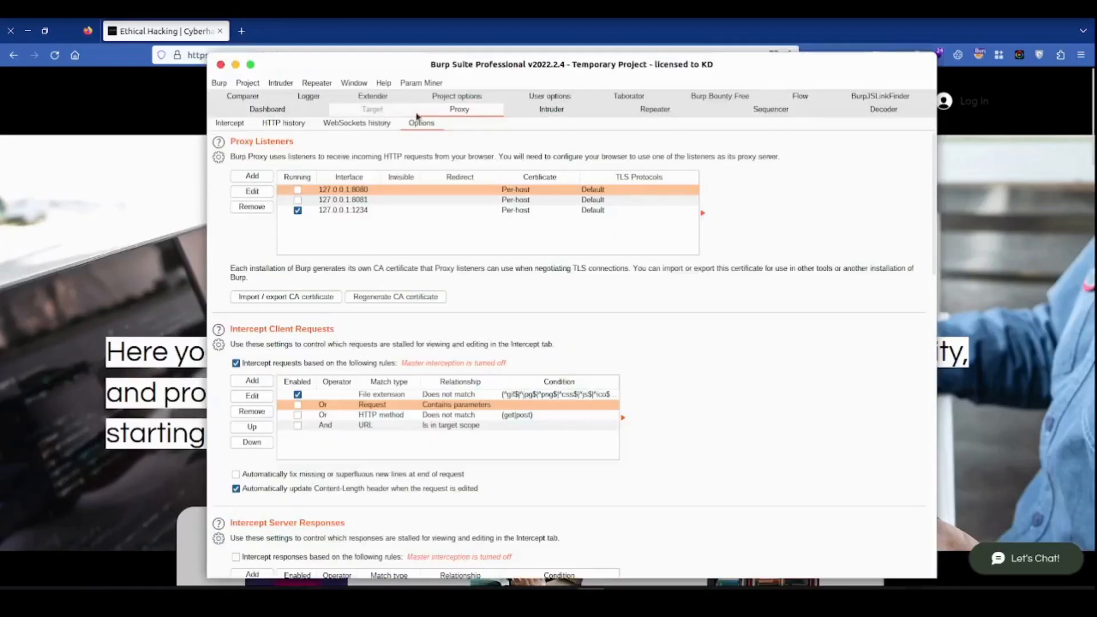
Turn interception on again in Burp Suite and reload the CyberHacks home page in Firefox
left_click(238, 127)
left_click(389, 160)
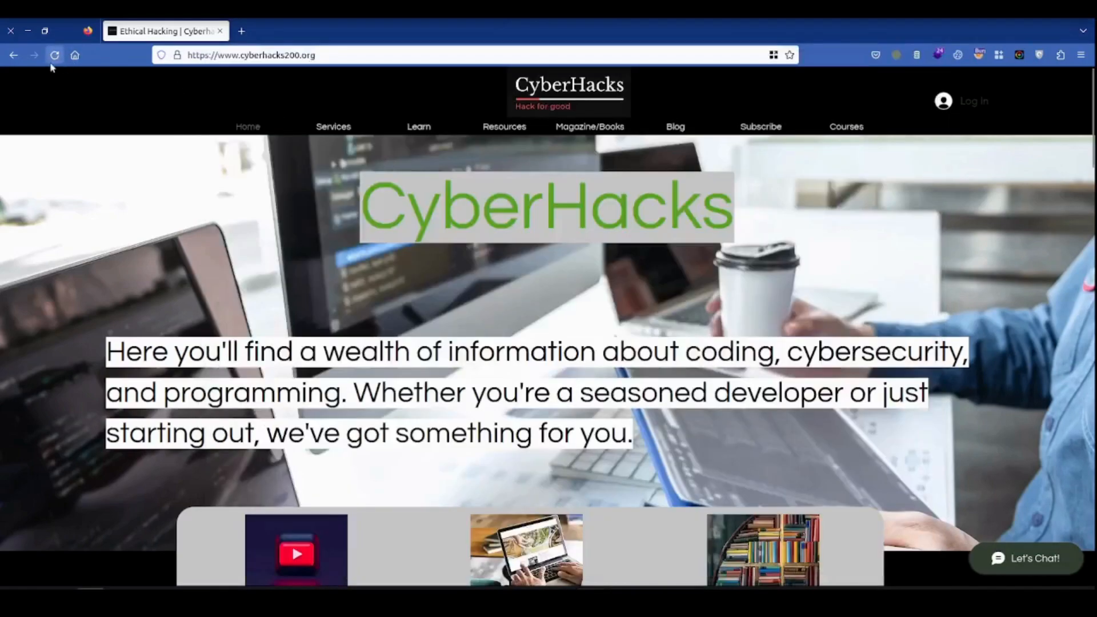
left_click(55, 55)
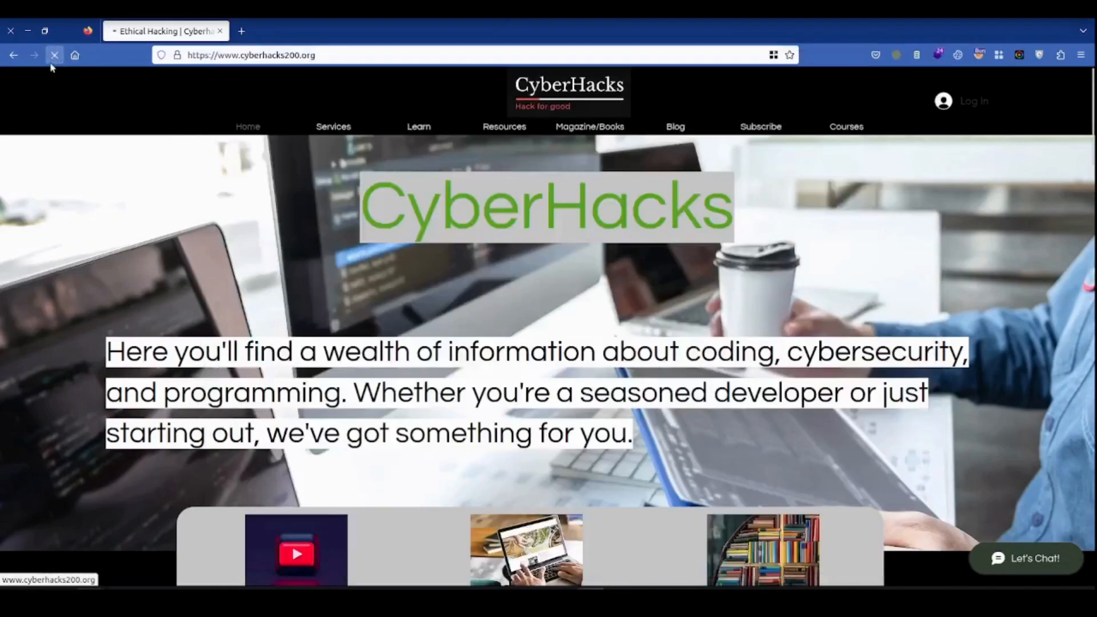
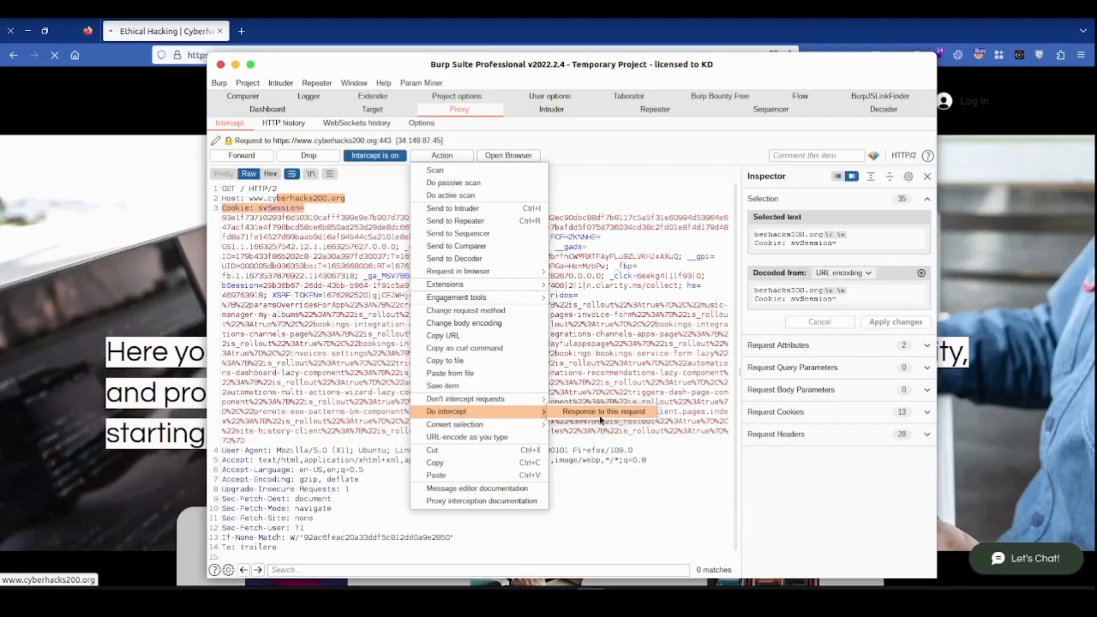
left_click(601, 412)
left_click(253, 163)
left_click(253, 164)
left_click(253, 163)
left_click(252, 164)
left_click(253, 163)
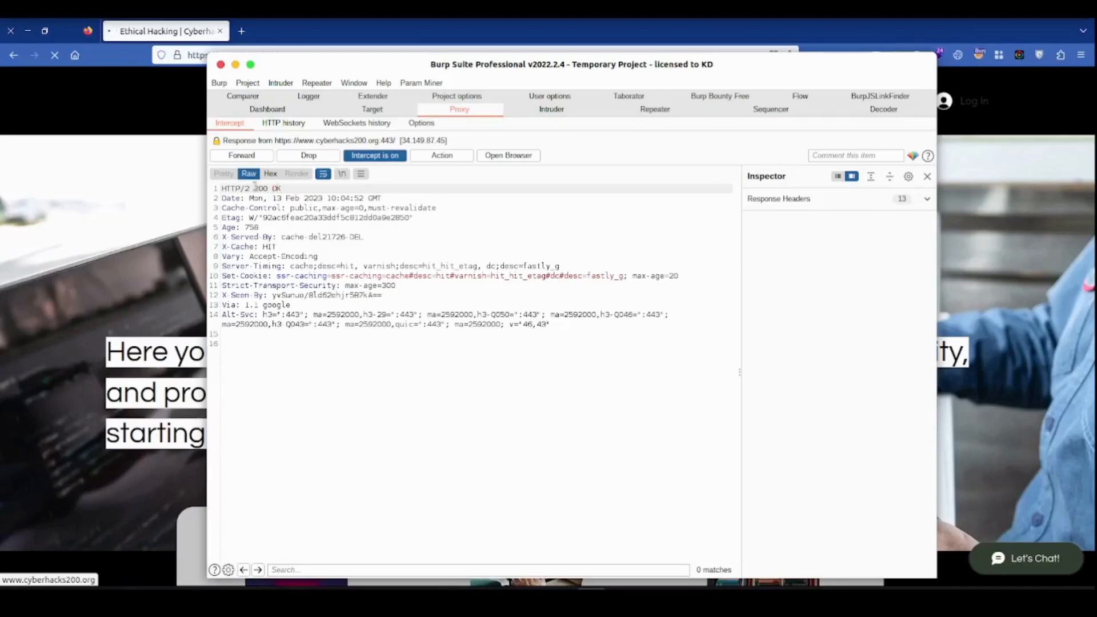
left_click(255, 160)
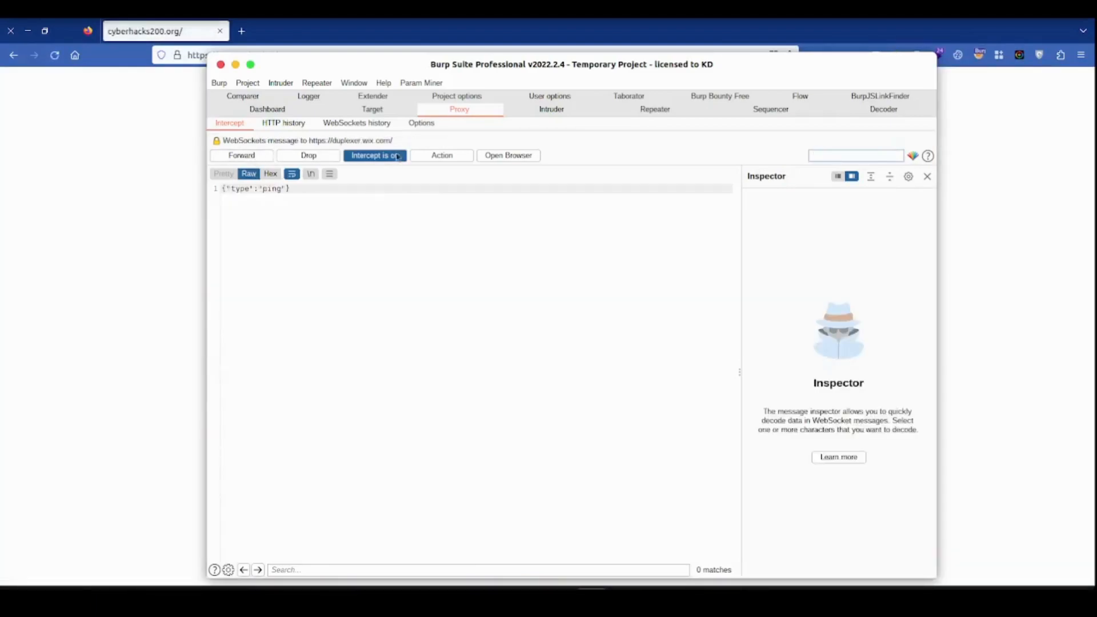
Turn interception off, reload the CyberHacks page in Firefox, and return to Burp Suite
left_click(398, 156)
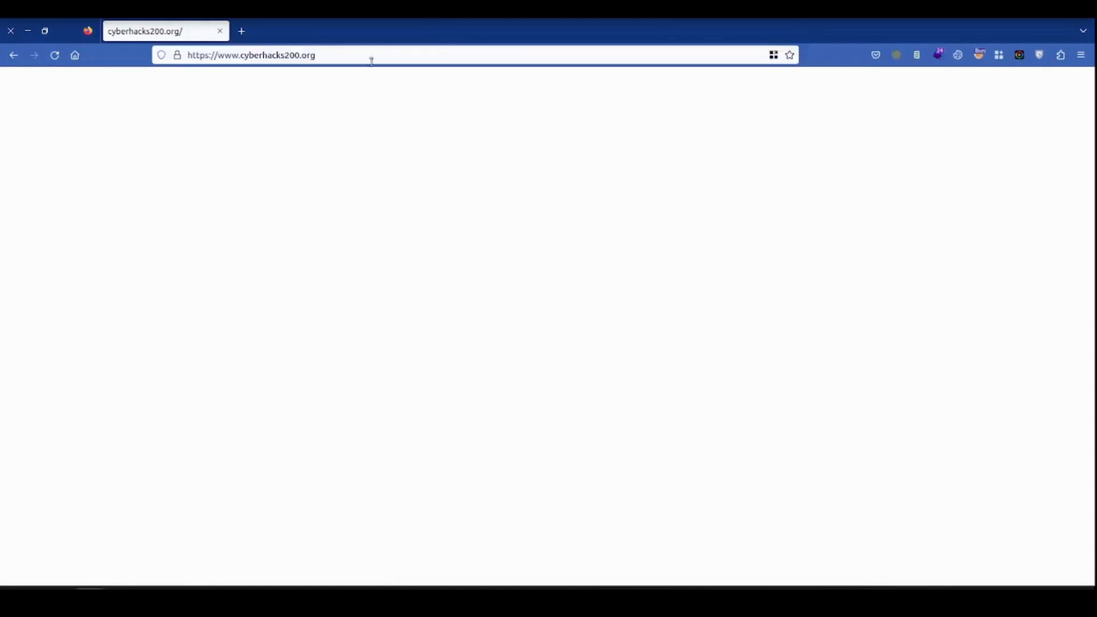
left_click(371, 61)
key("alt+Tab")
key("alt+Tab")
key("alt+Tab")
key("alt+Tab")
left_click(55, 55)
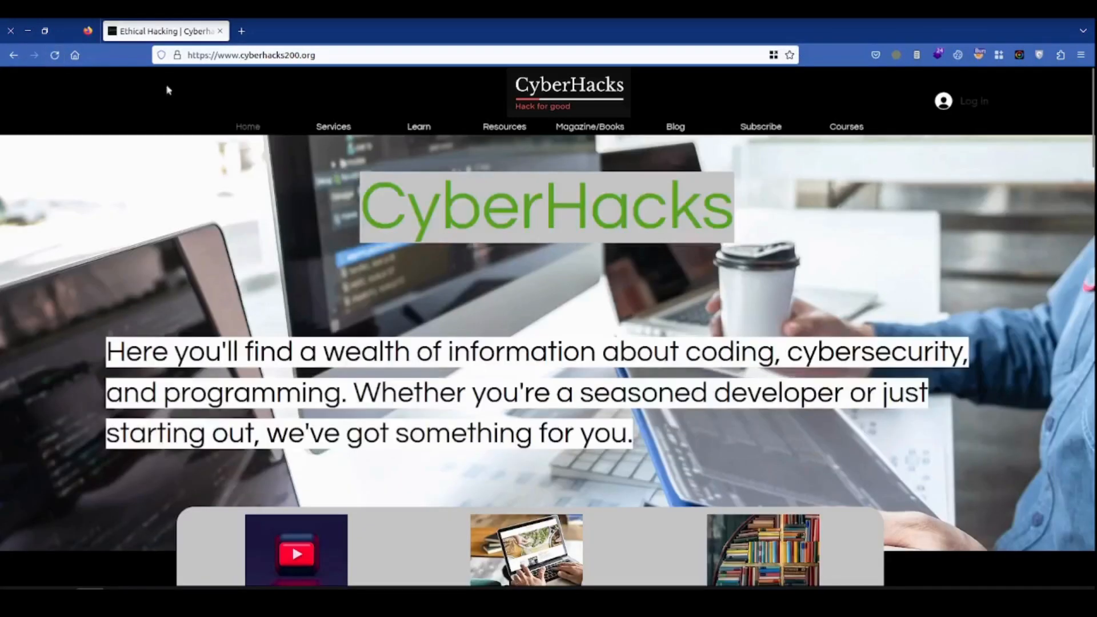
key("alt+Tab")
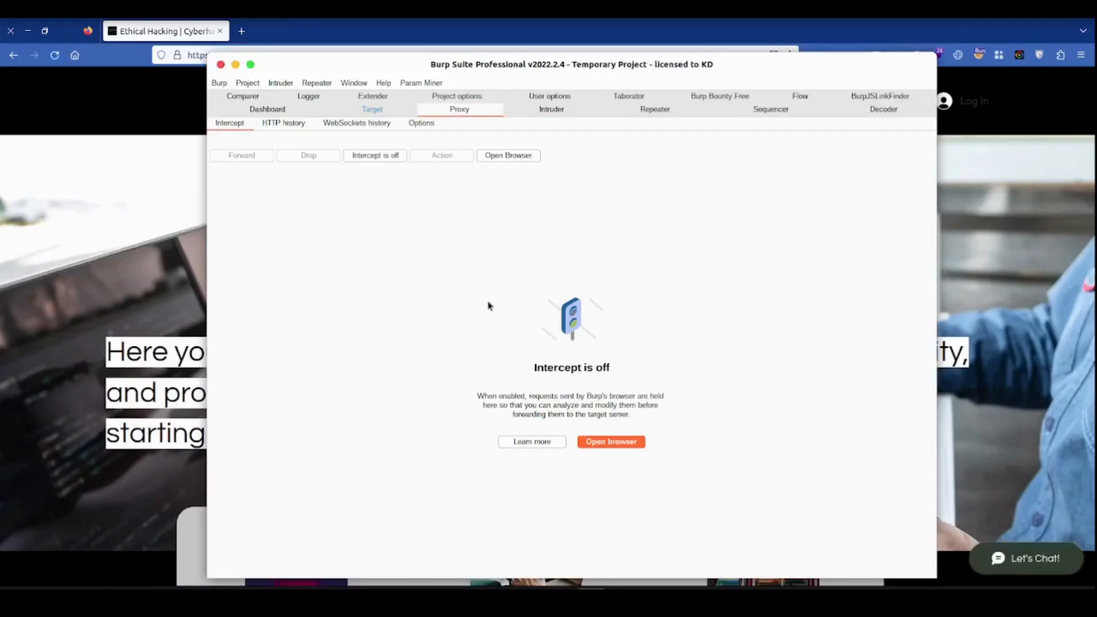
left_click(982, 8)
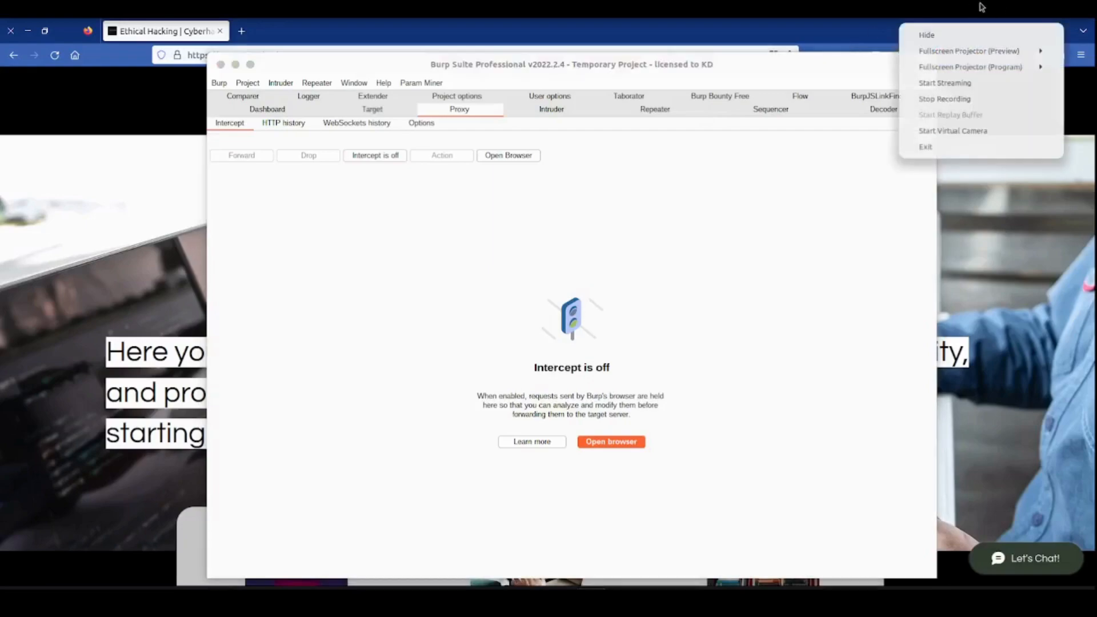
left_click(980, 98)
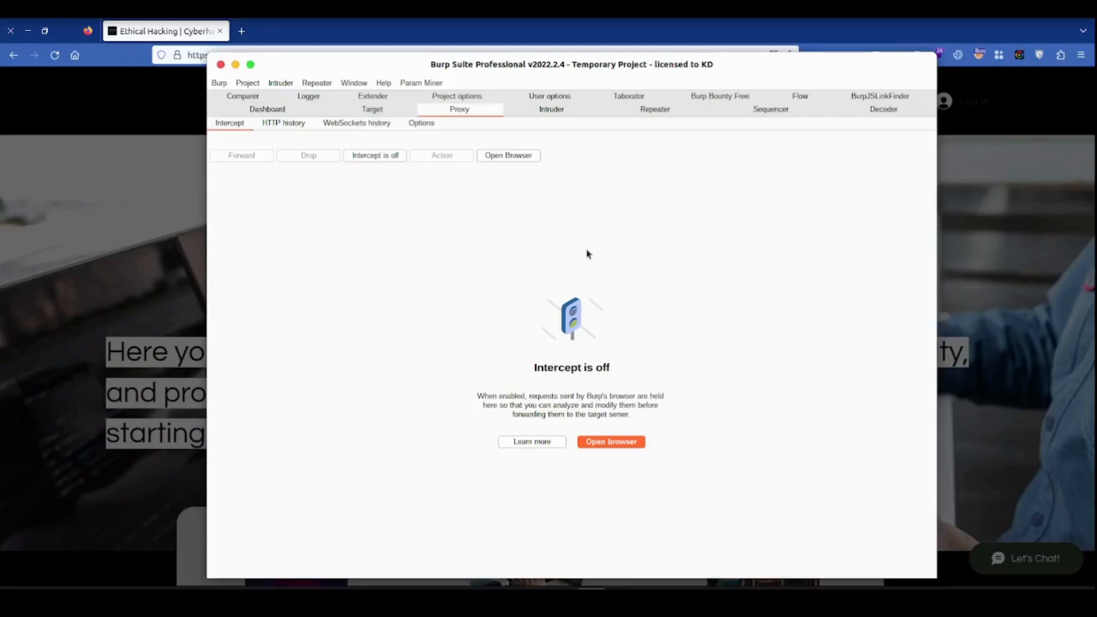
key("alt+Tab")
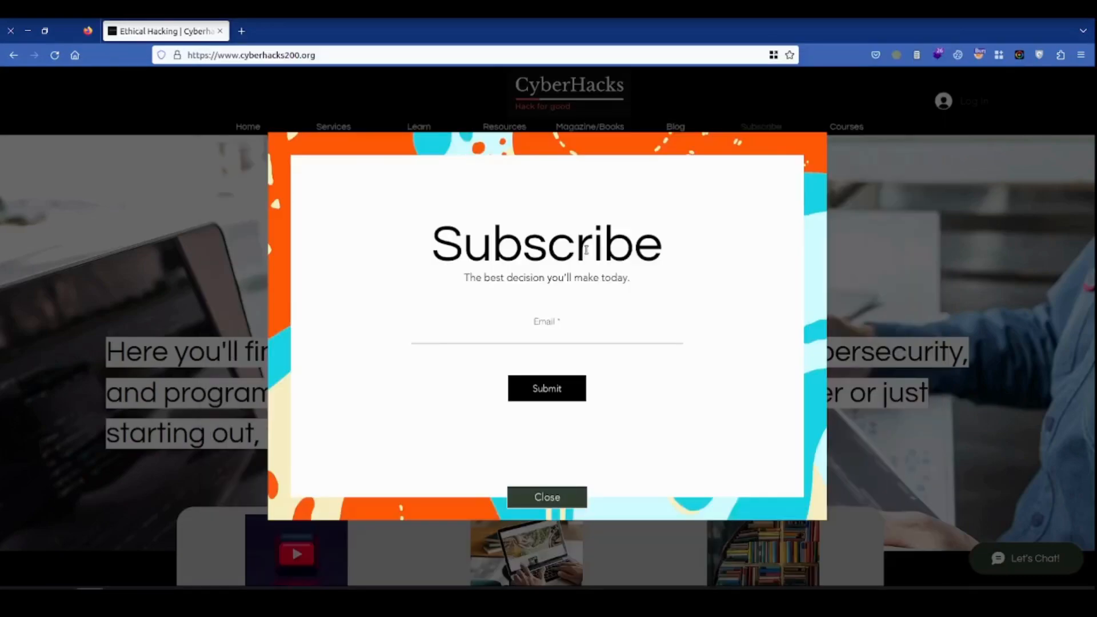
key("ctrl+t")
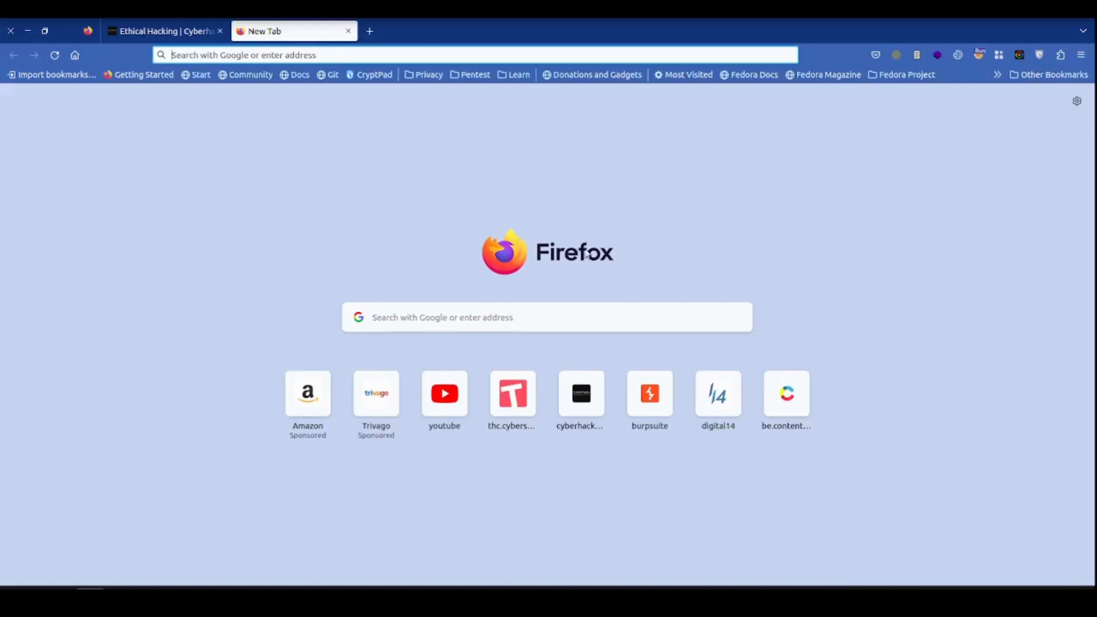
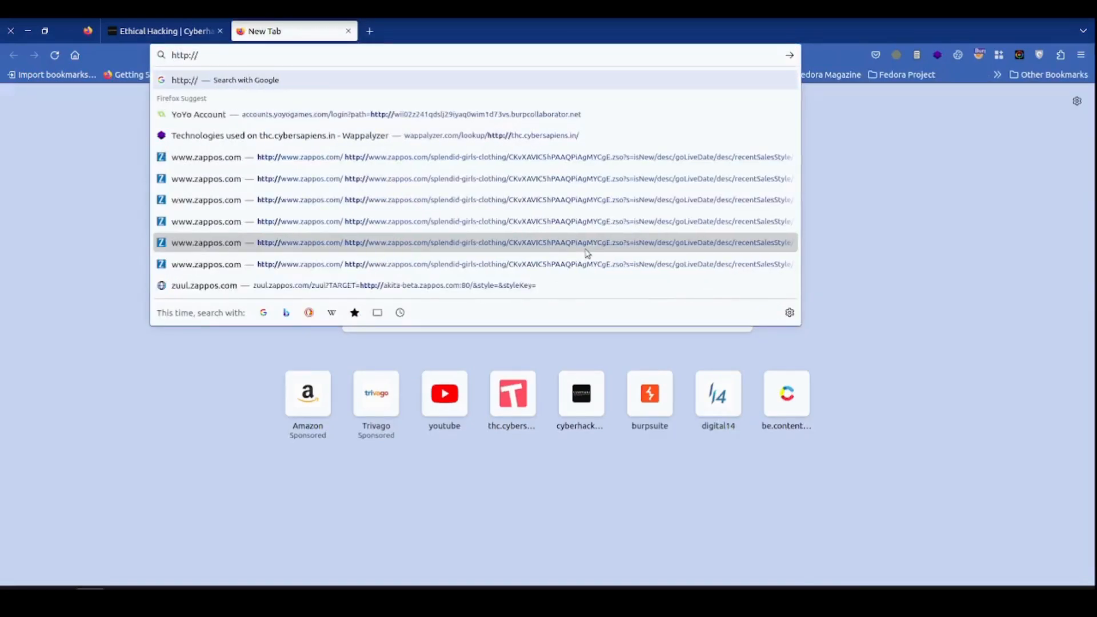
type("ps")
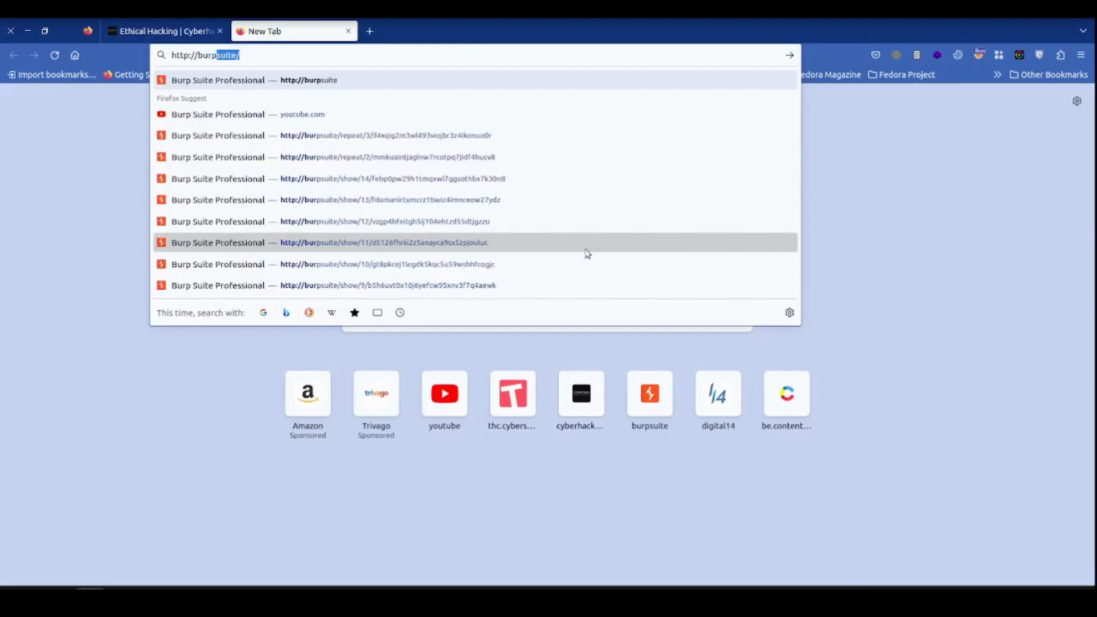
type("uite")
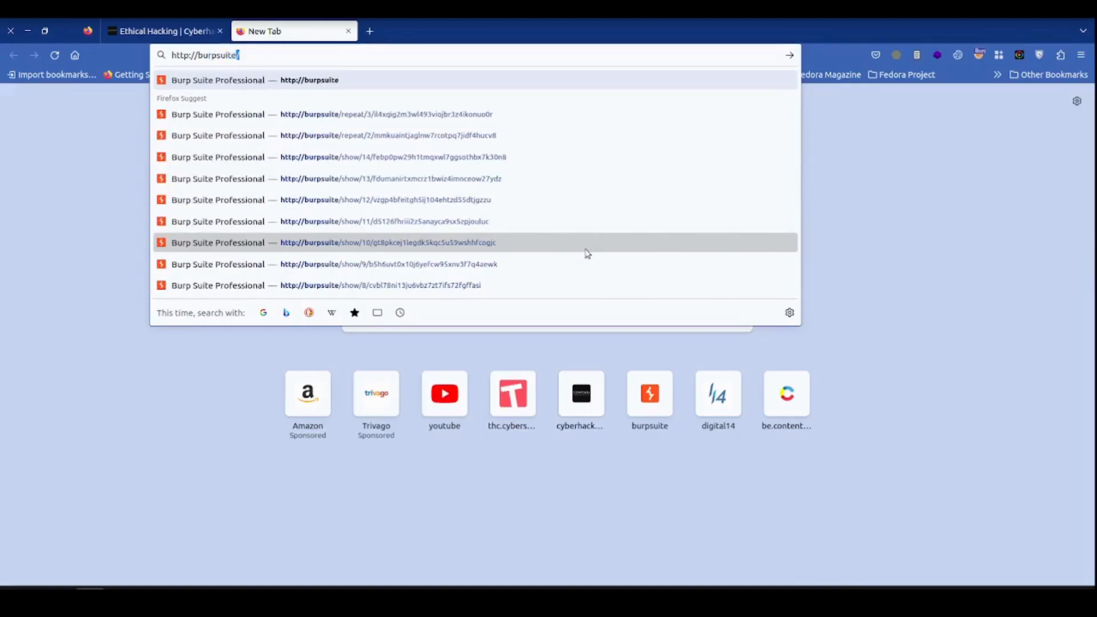
key("Return")
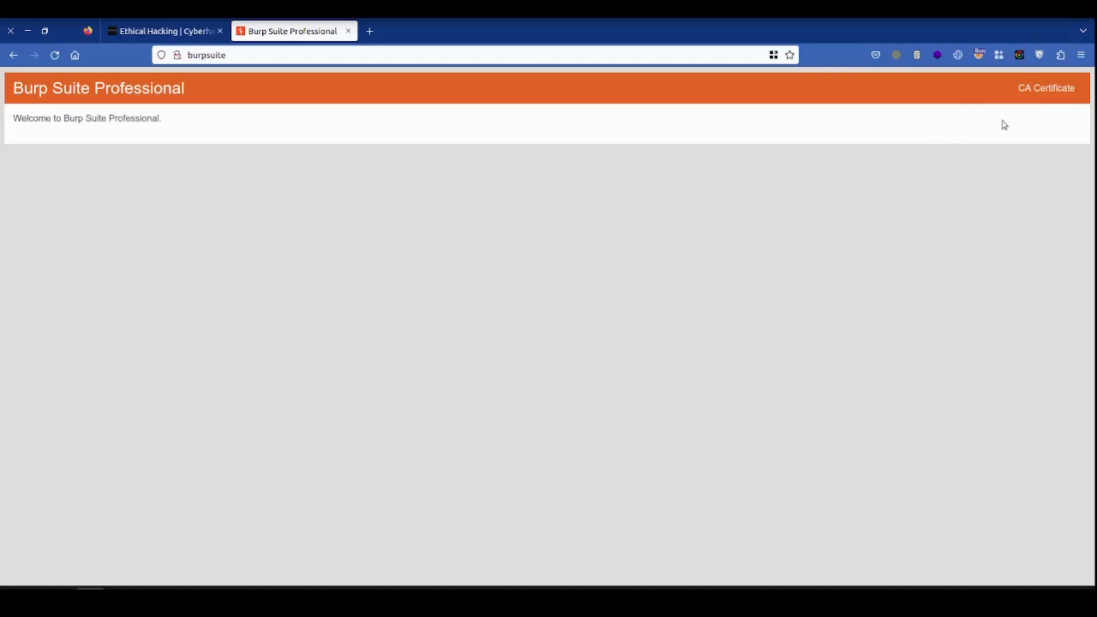
left_click(1059, 91)
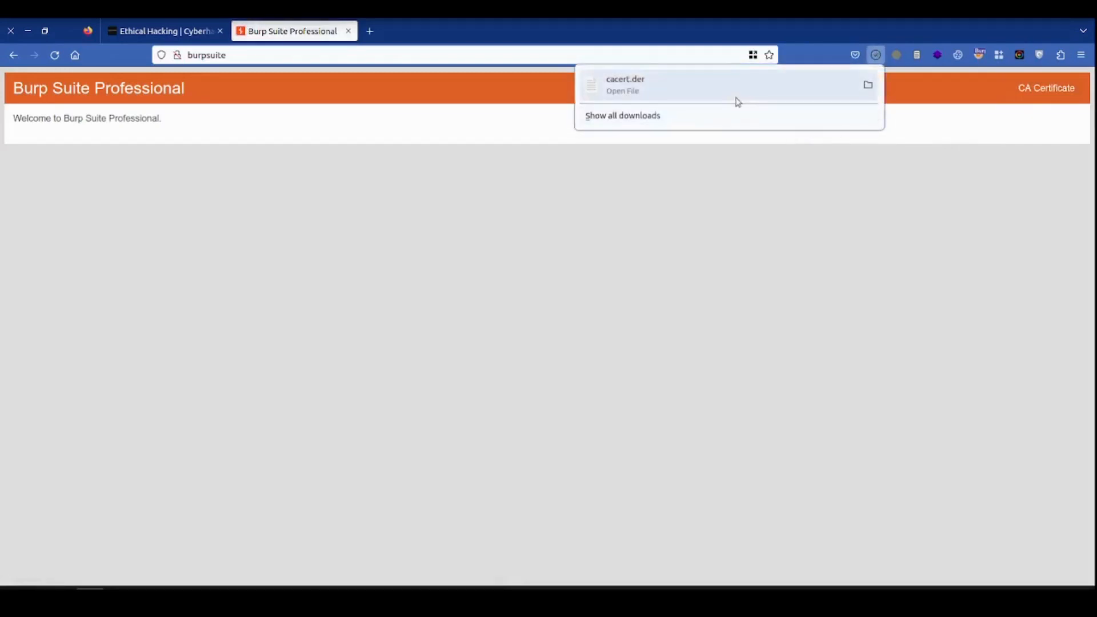
left_click(735, 116)
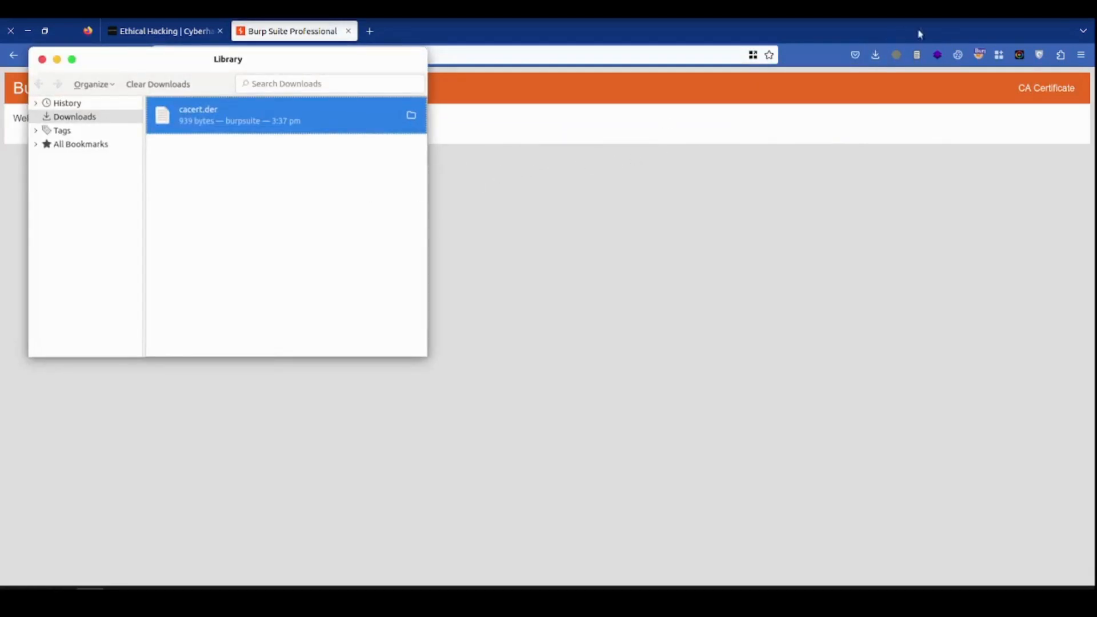
Search the Firefox settings for "cert" and open the Certificate Manager
left_click(1082, 56)
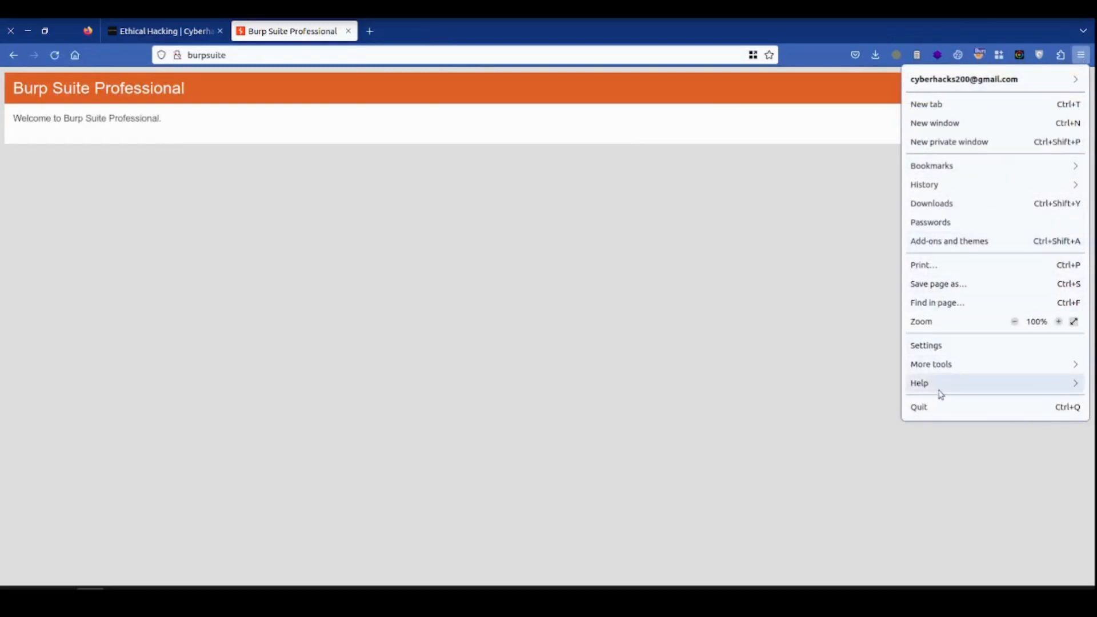
left_click(949, 372)
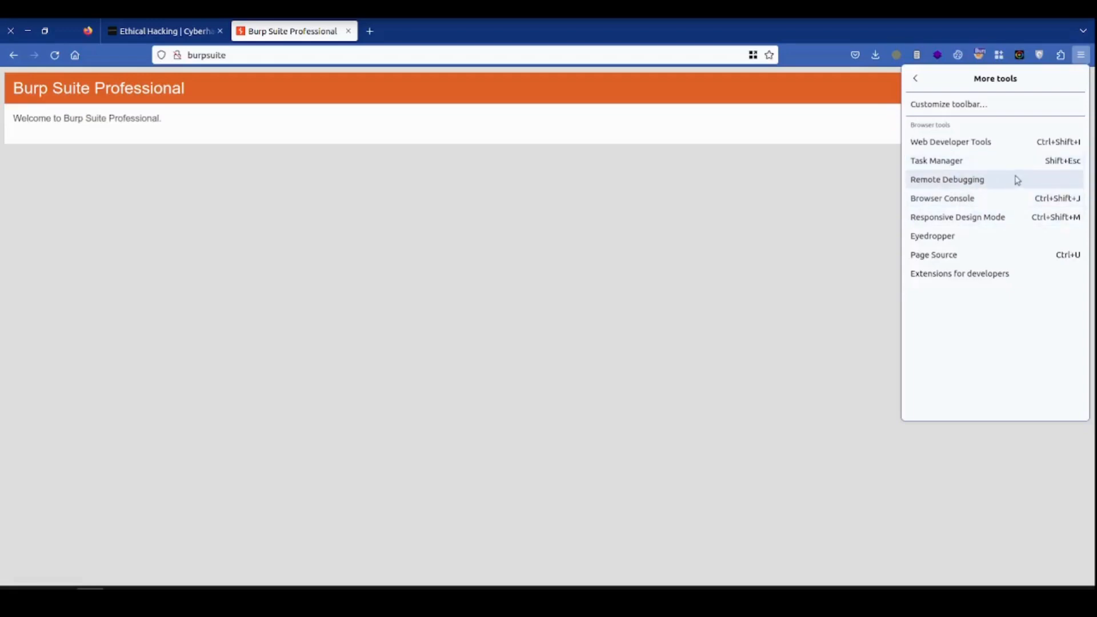
left_click(917, 79)
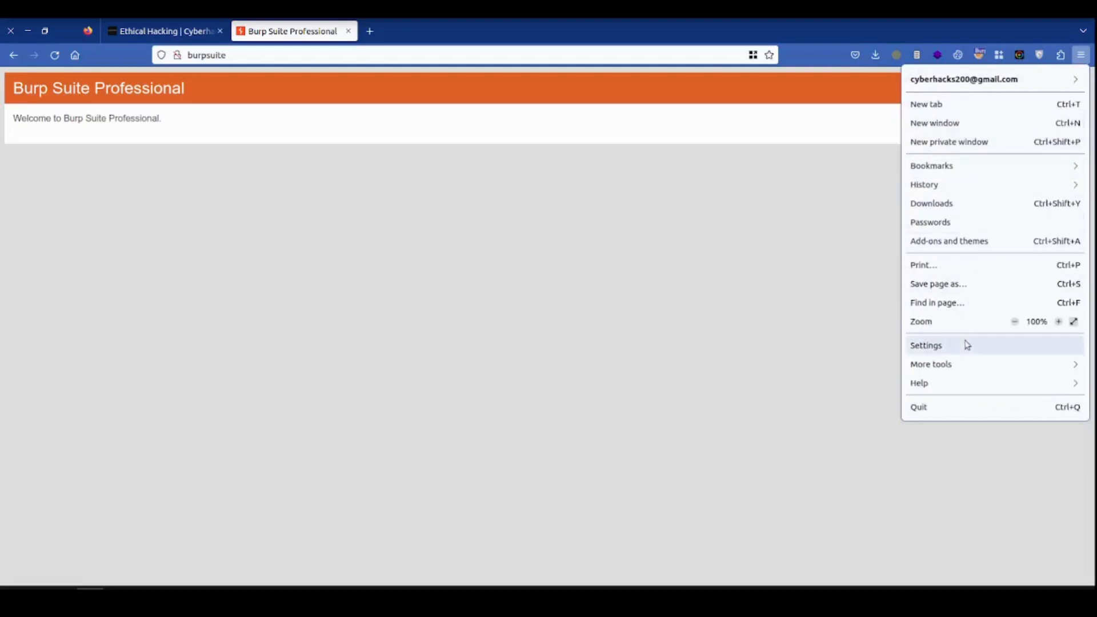
left_click(966, 345)
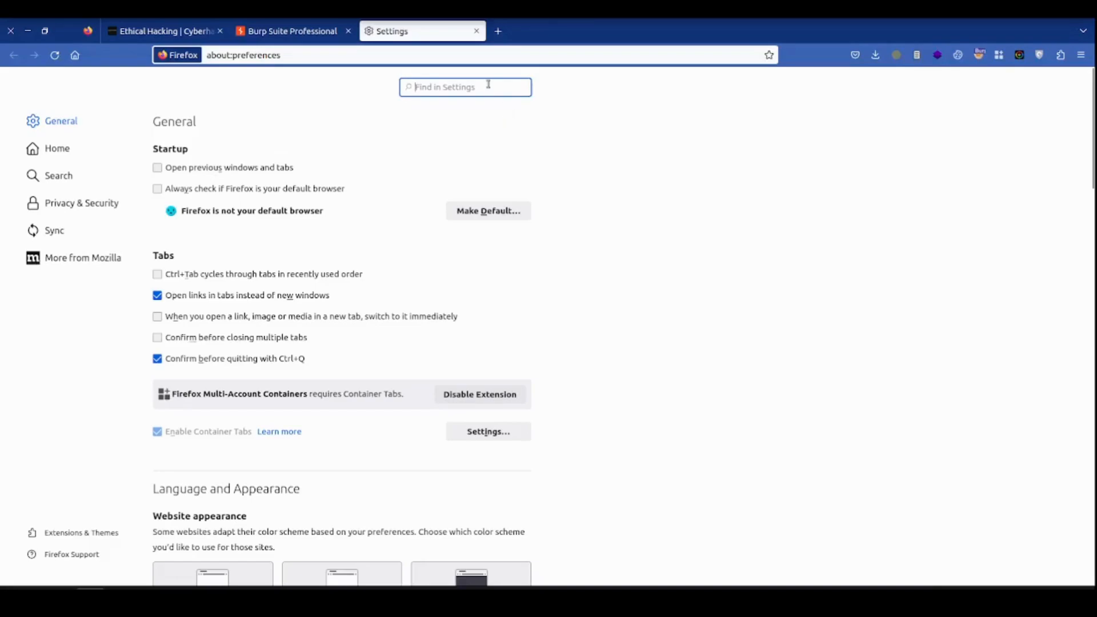
type("cert")
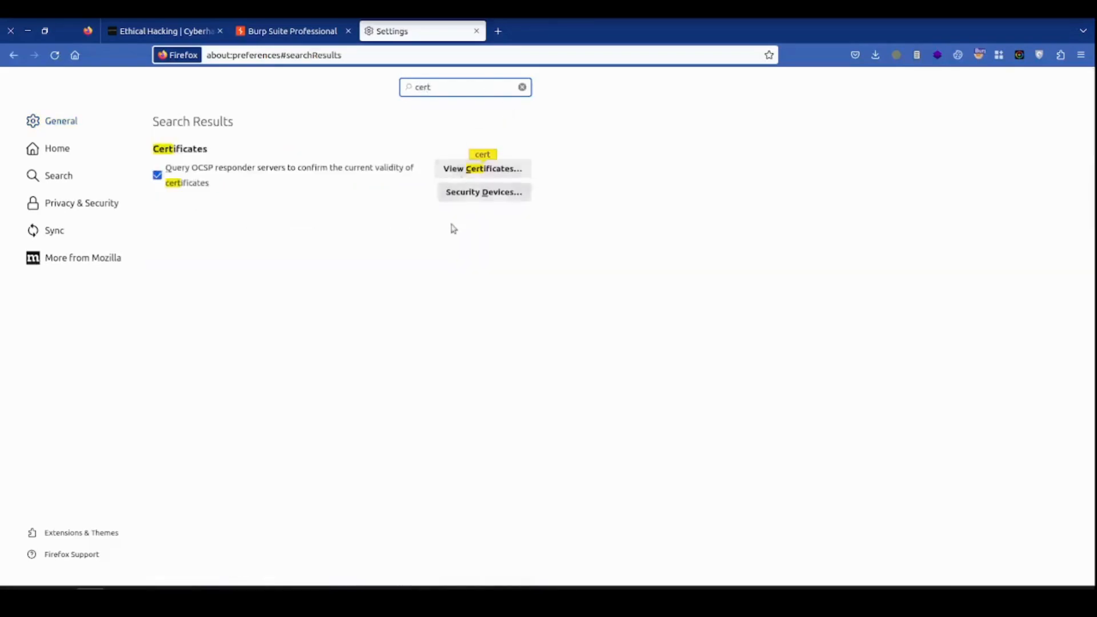
left_click(500, 170)
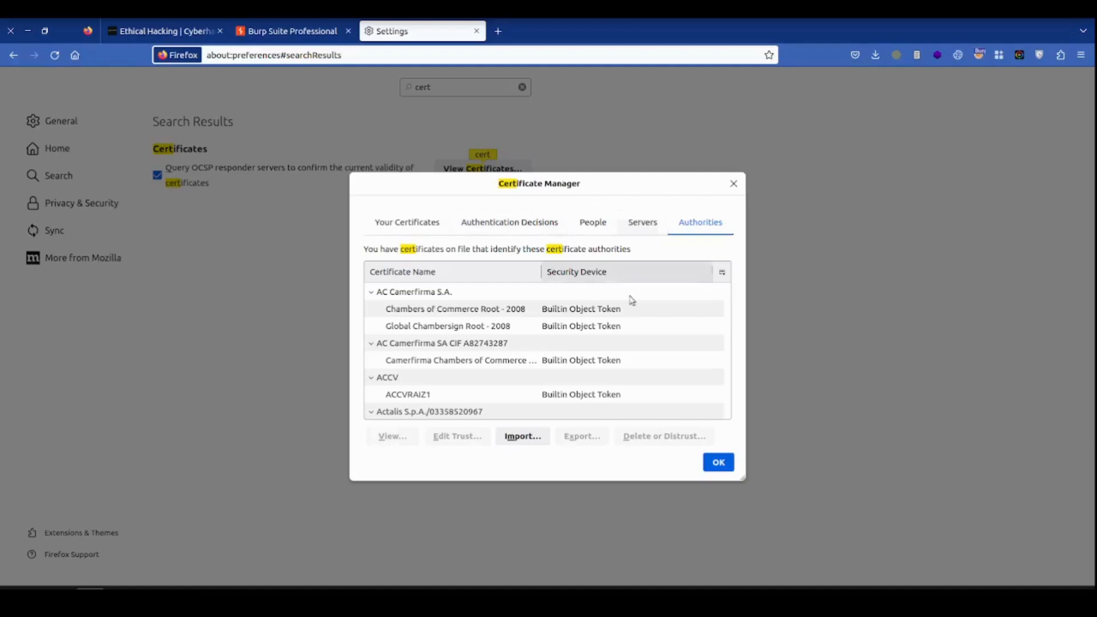
Try to import cacert.der from the Downloads folder as a certificate authority, then close the Certificate Manager
left_click(545, 444)
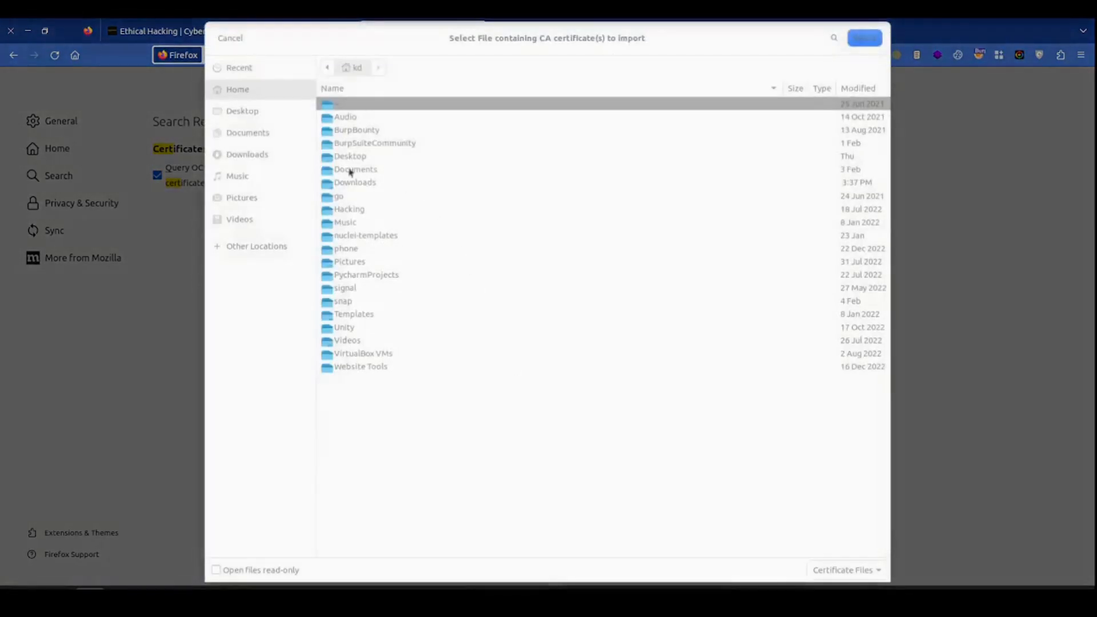
left_click(263, 136)
left_click(262, 154)
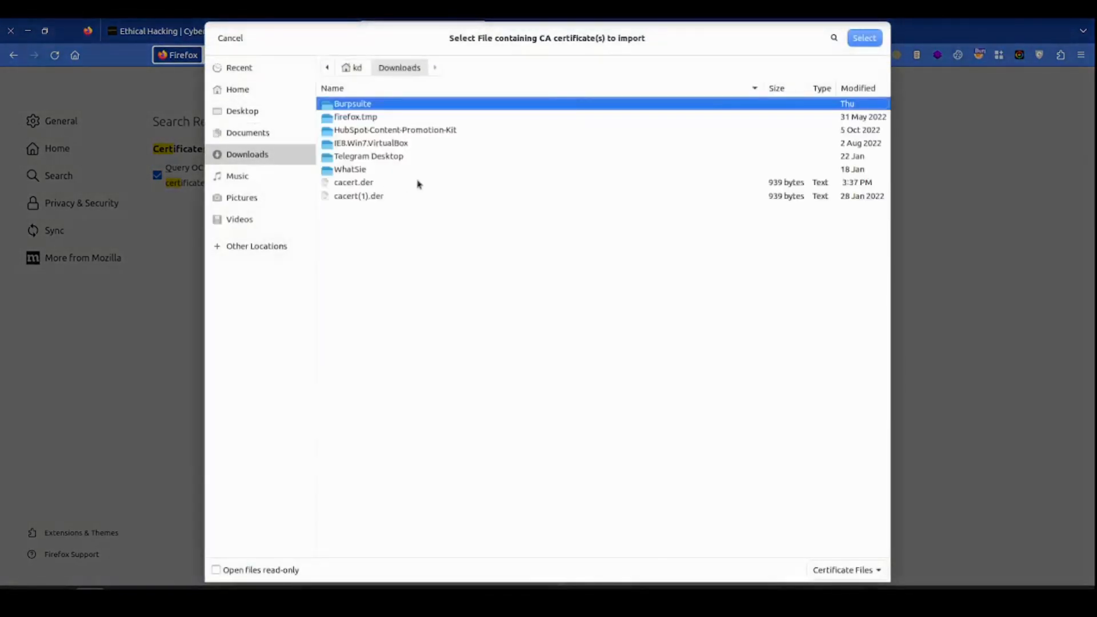
left_click(350, 184)
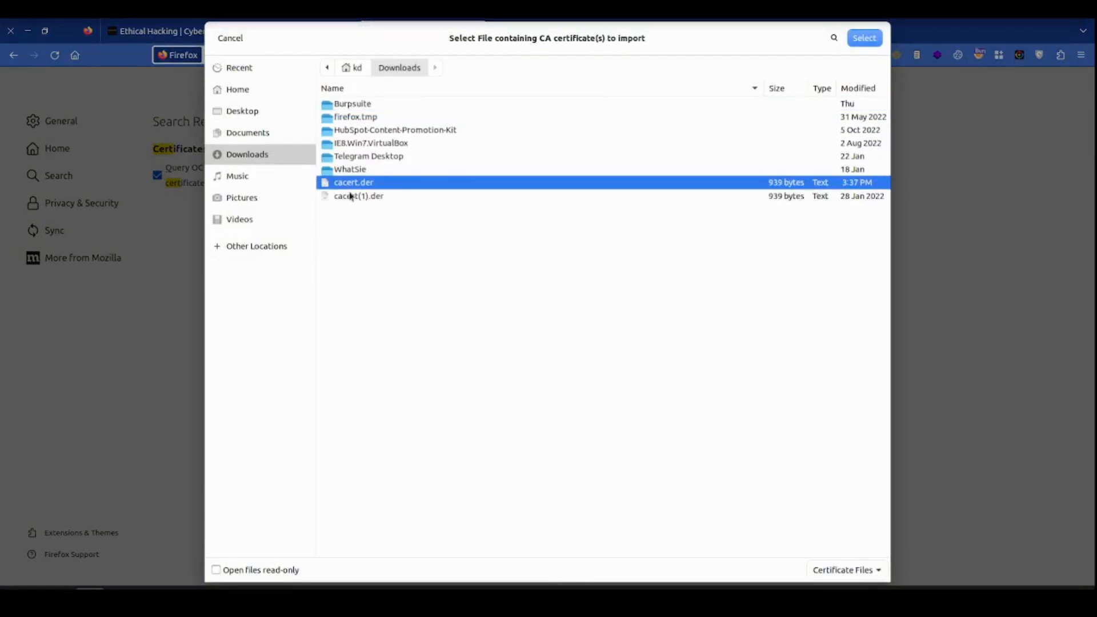
double_click(362, 184)
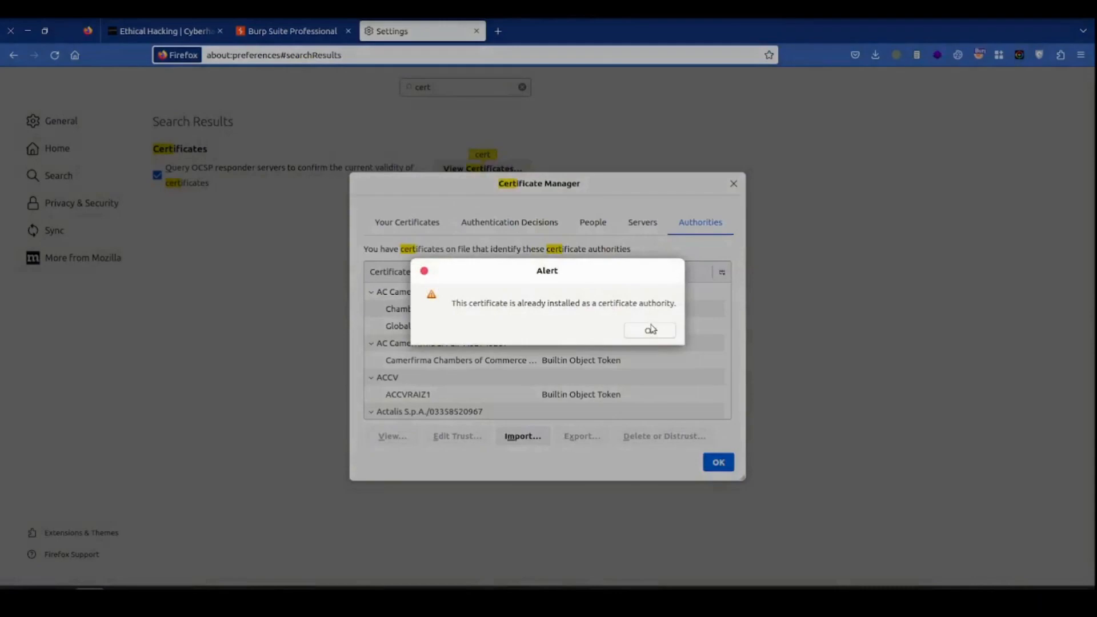
left_click(651, 330)
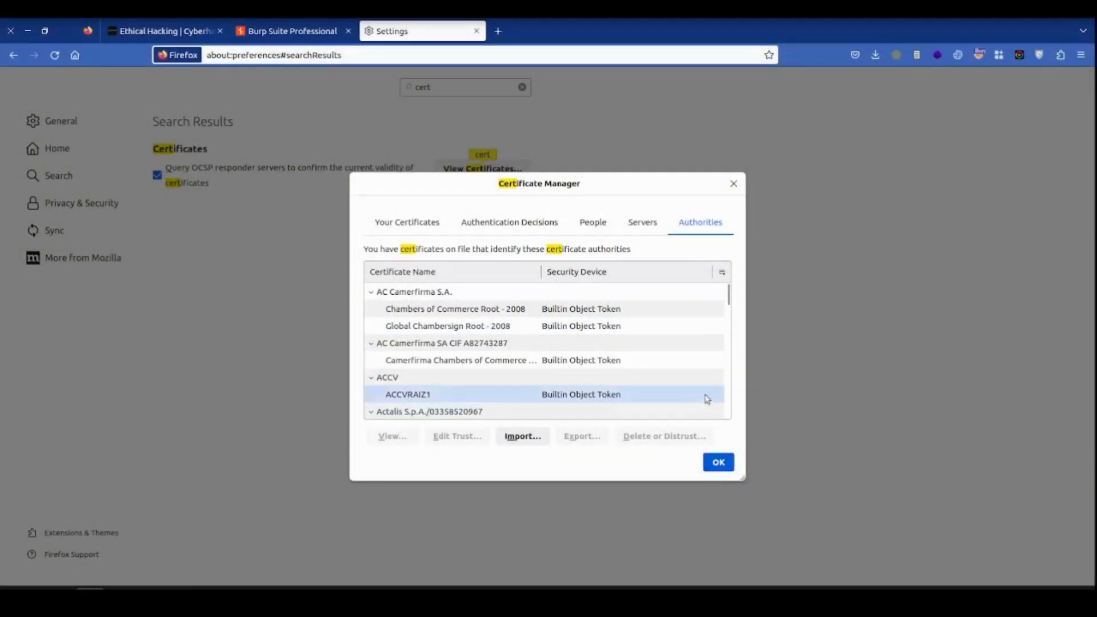
left_click(718, 466)
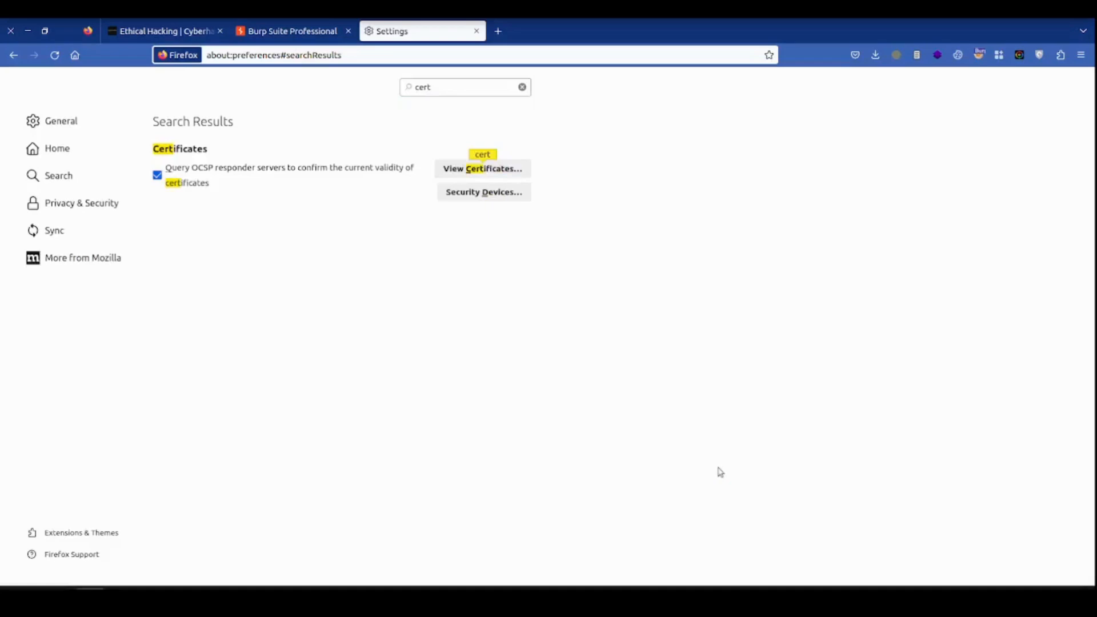